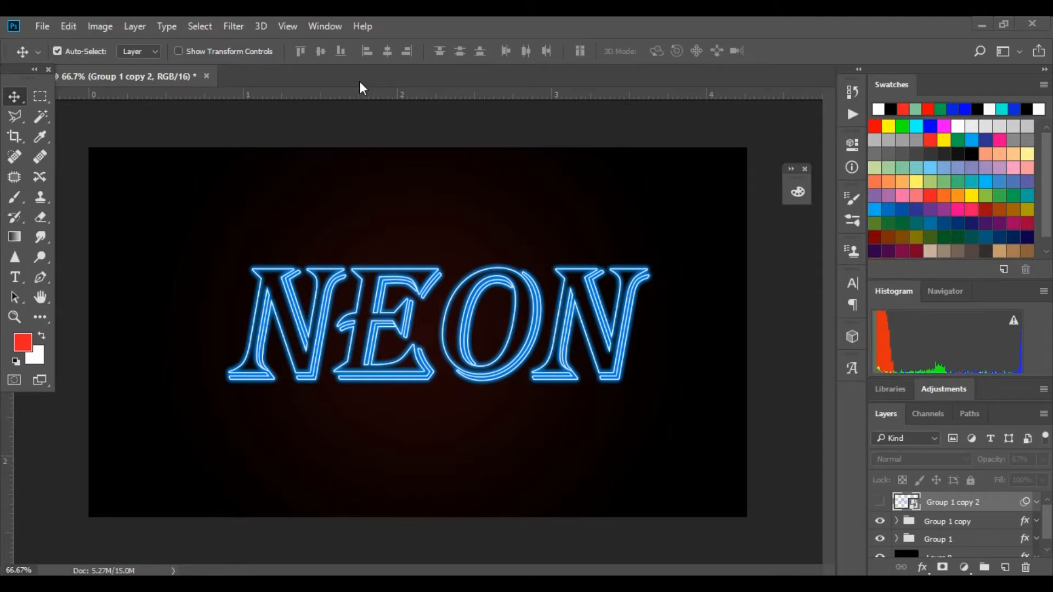
Step: Create a 1280 x 720 pixel document at 300 pixels/inch in 16-bit RGB Color with a black background
click(54, 26)
click(58, 43)
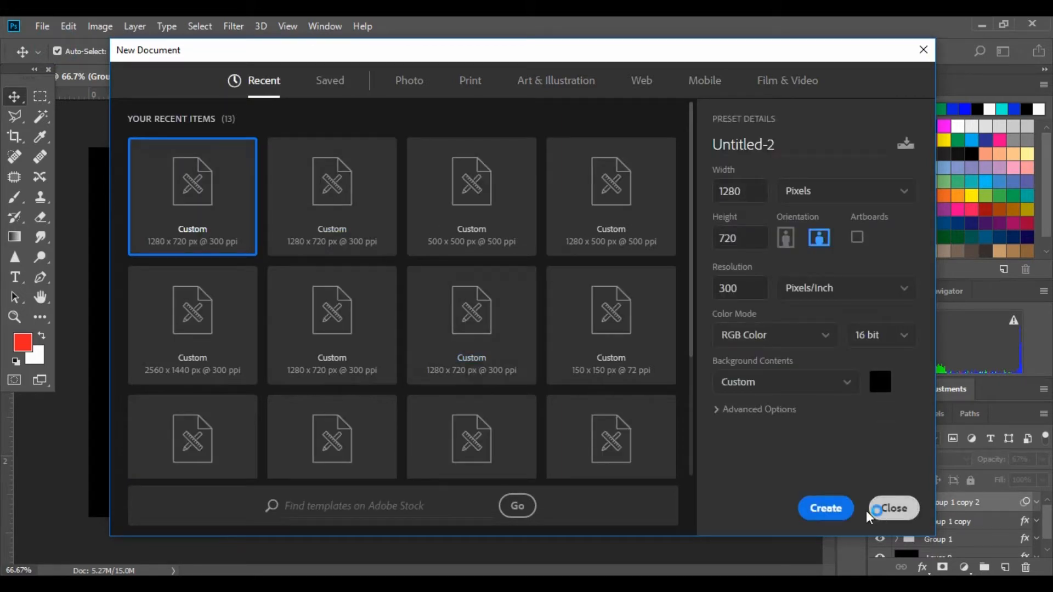
click(842, 525)
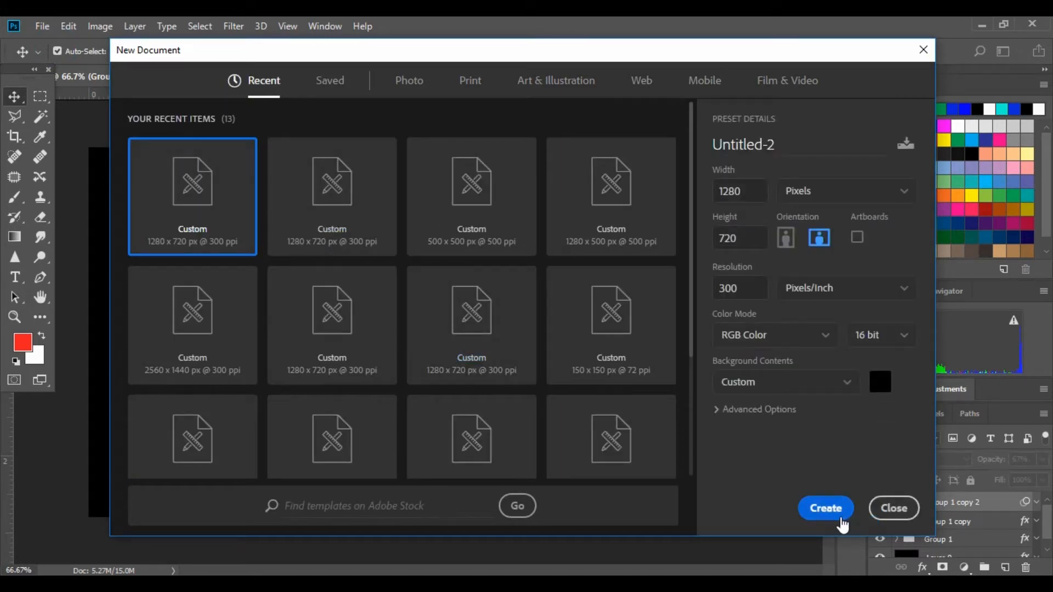
click(840, 524)
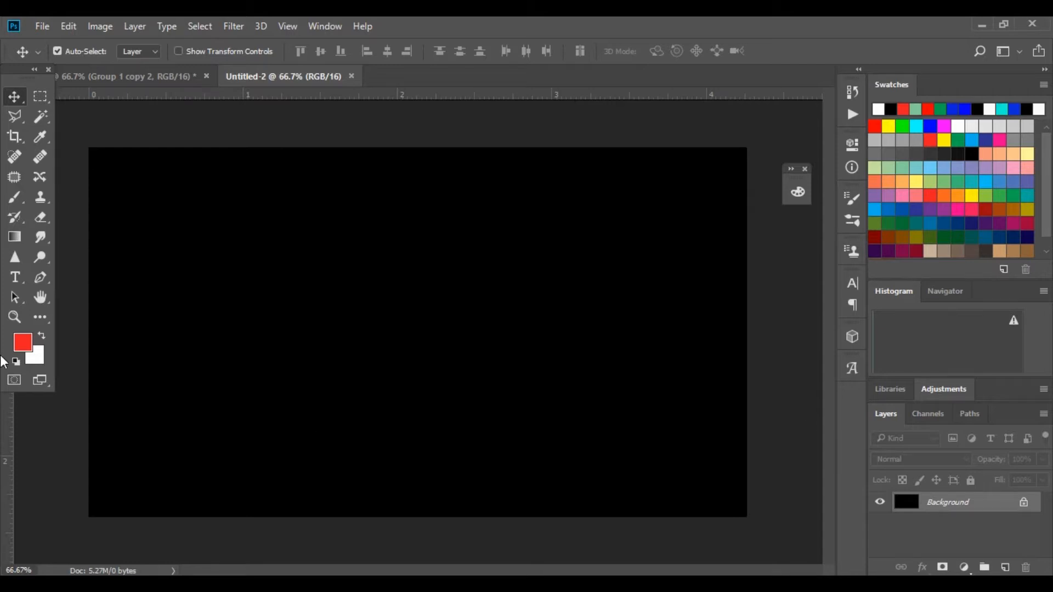
Step: Unlock the background layer and give it a reversed radial red-to-black Gradient Overlay at 14% opacity and 150% scale
click(1020, 499)
double_click(1009, 505)
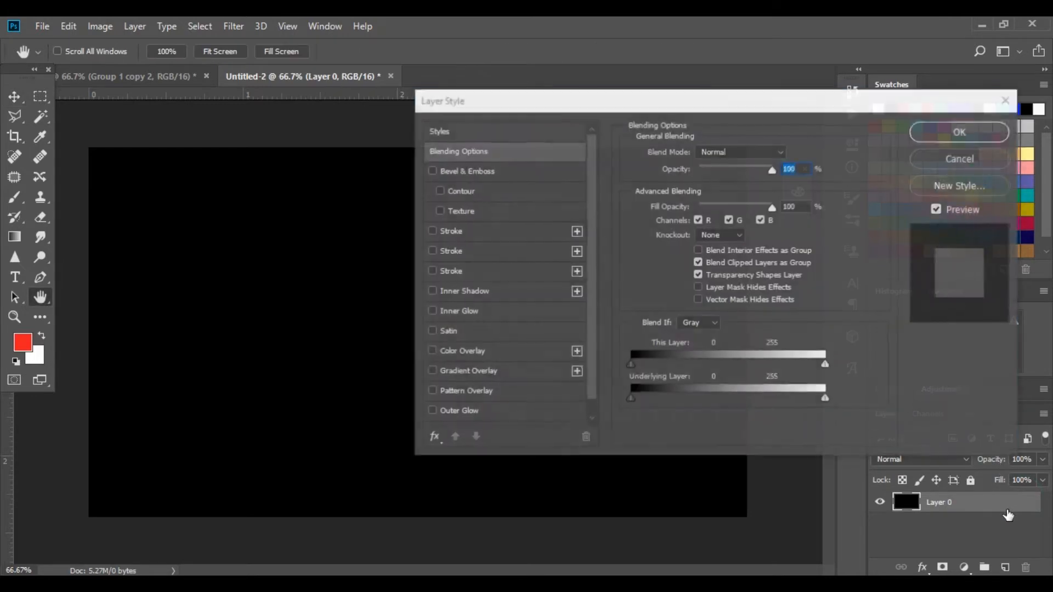
click(465, 373)
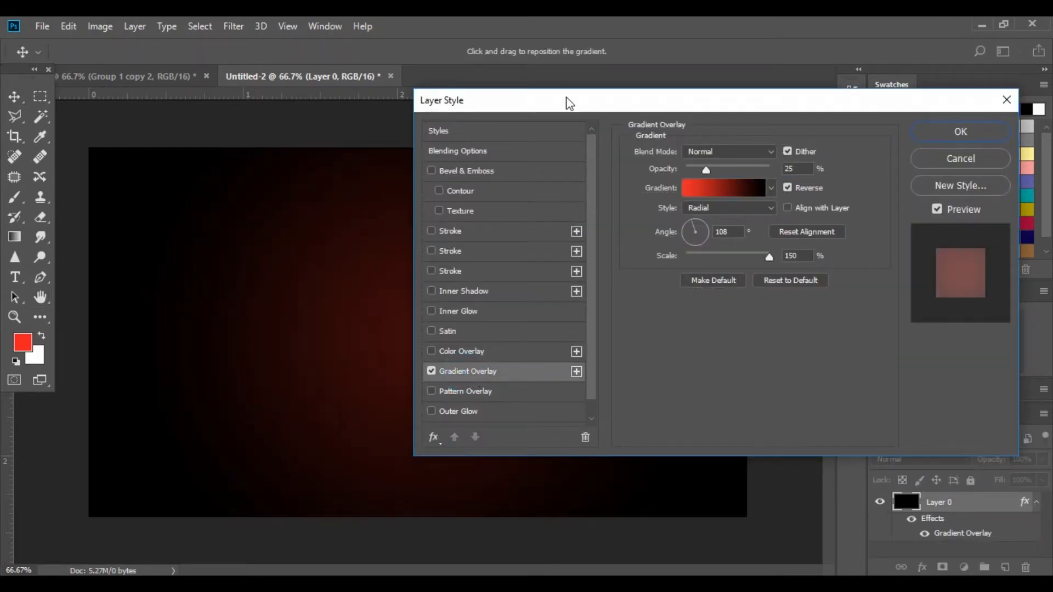
drag(566, 98, 713, 99)
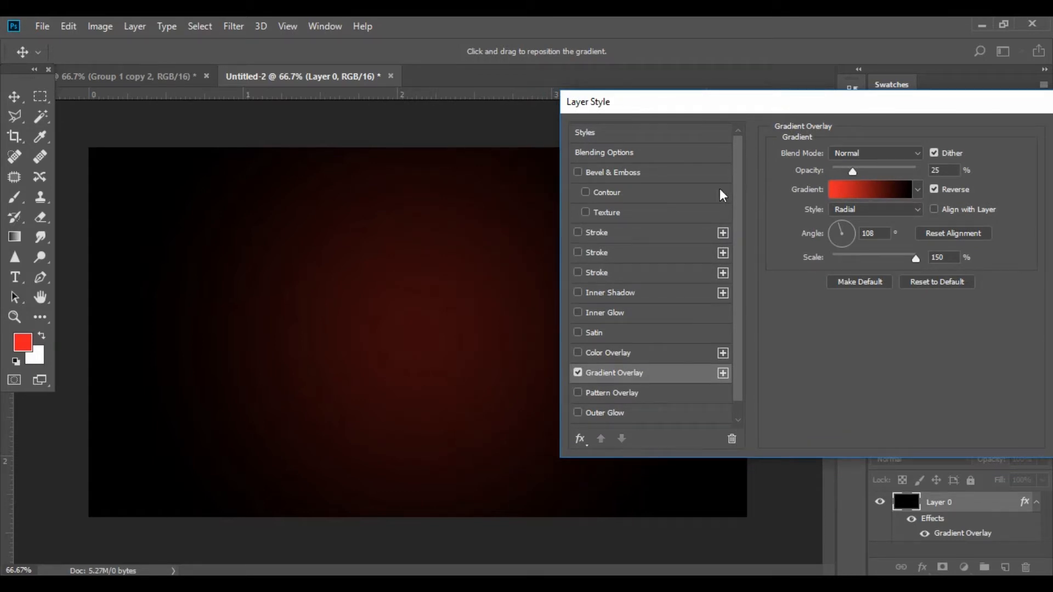
drag(841, 169, 844, 167)
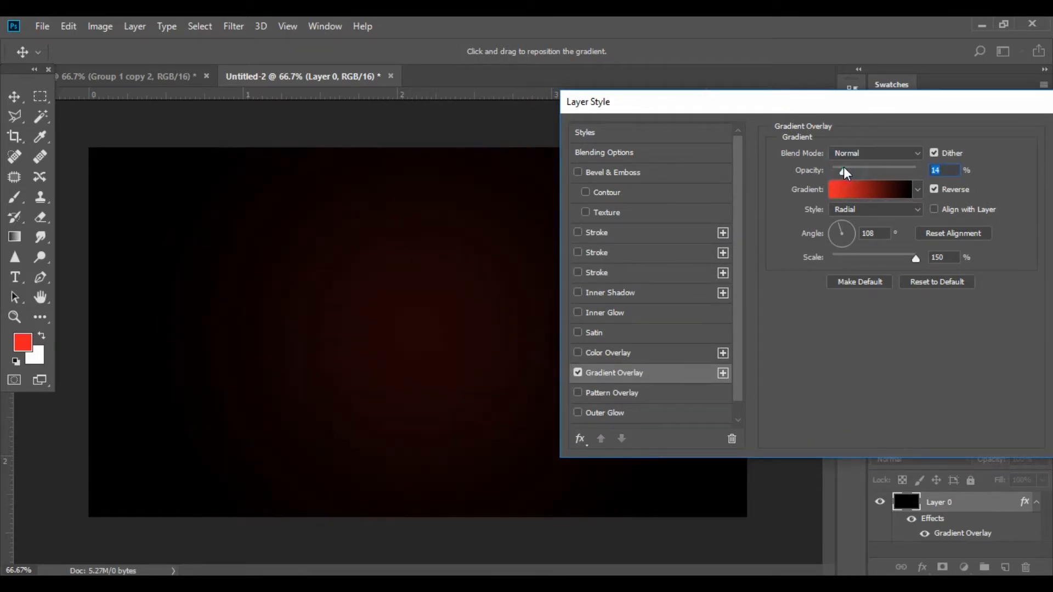
drag(883, 105, 812, 111)
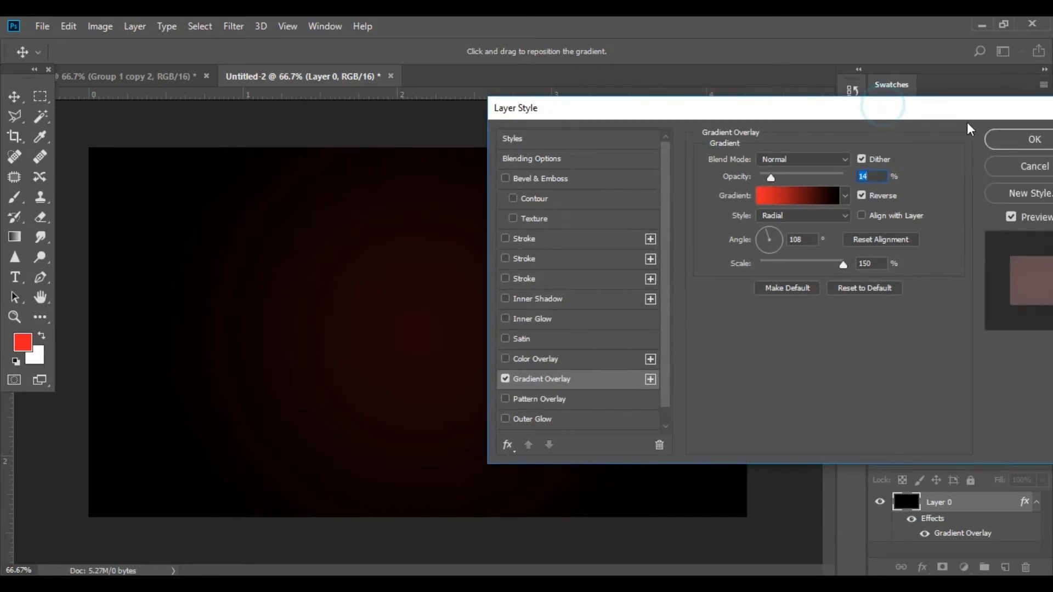
click(990, 134)
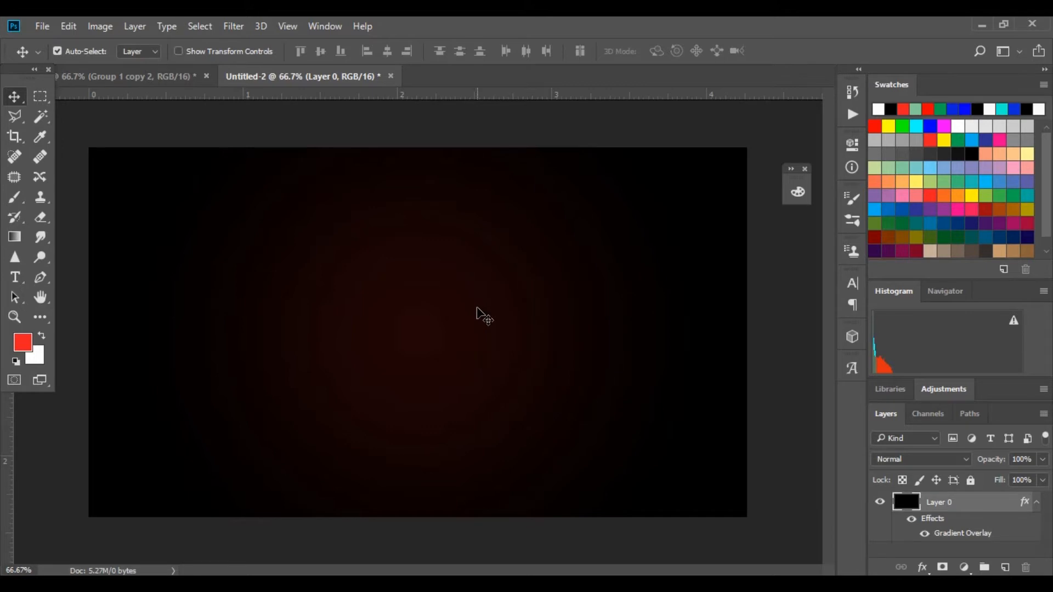
Step: Add the red text NEON in Algerian Regular at 68 pt and position it near the middle of the canvas
click(14, 277)
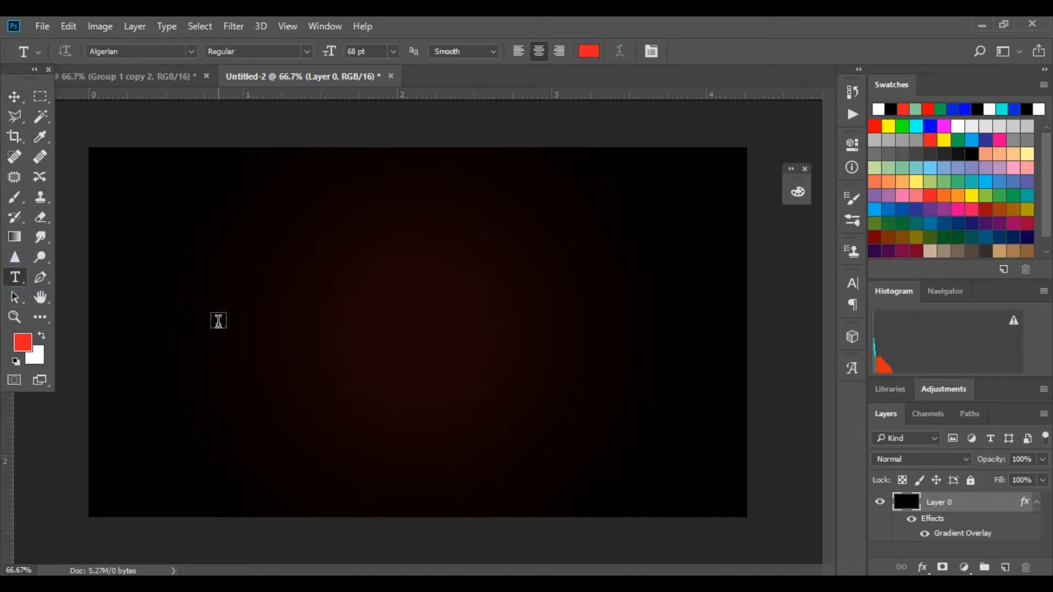
click(219, 324)
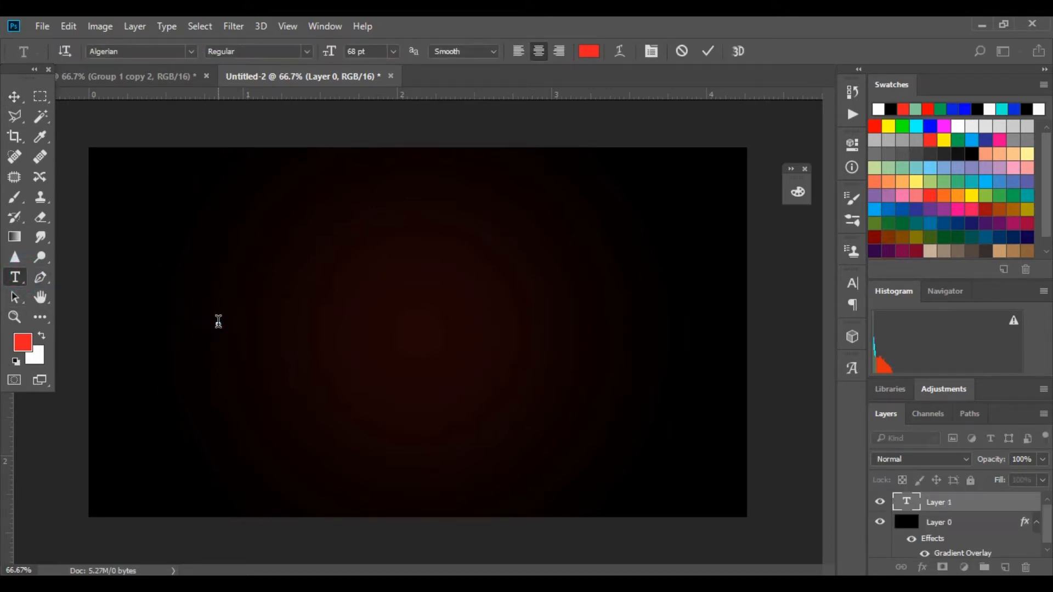
text(NEON)
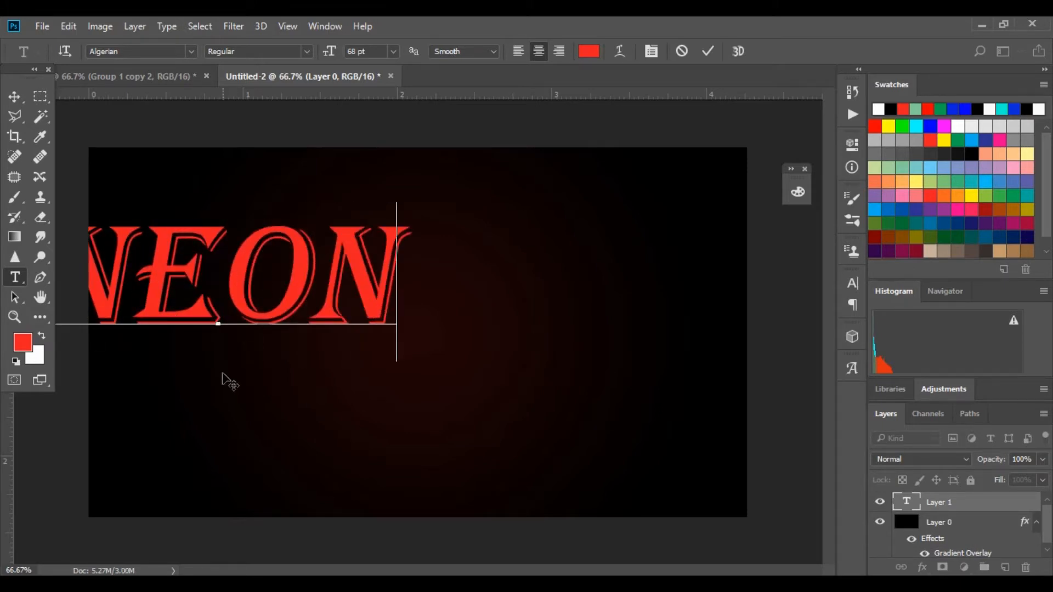
click(233, 368)
drag(247, 367, 419, 412)
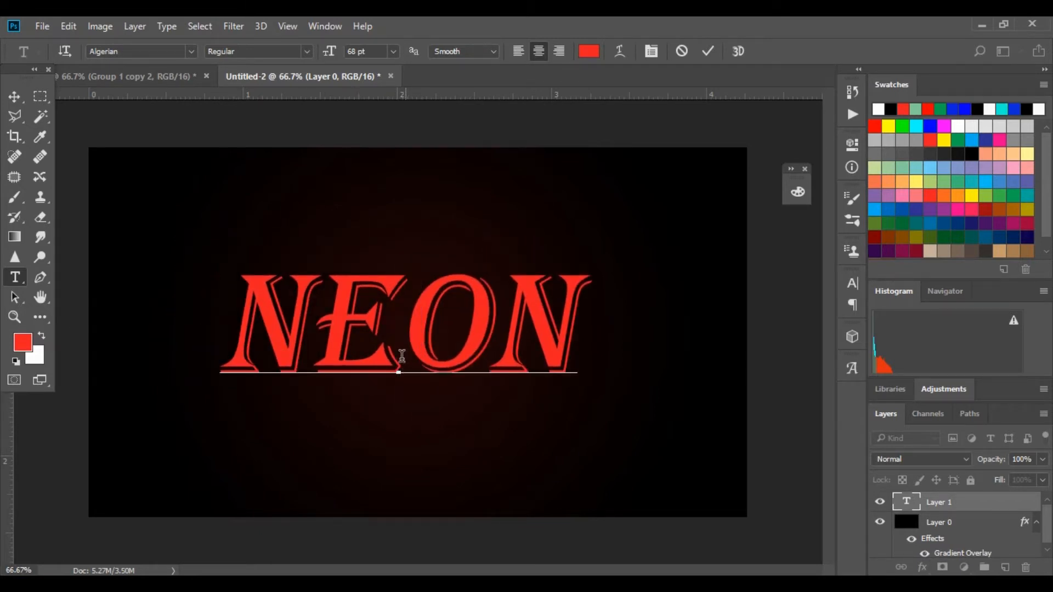
click(15, 97)
click(478, 391)
click(470, 364)
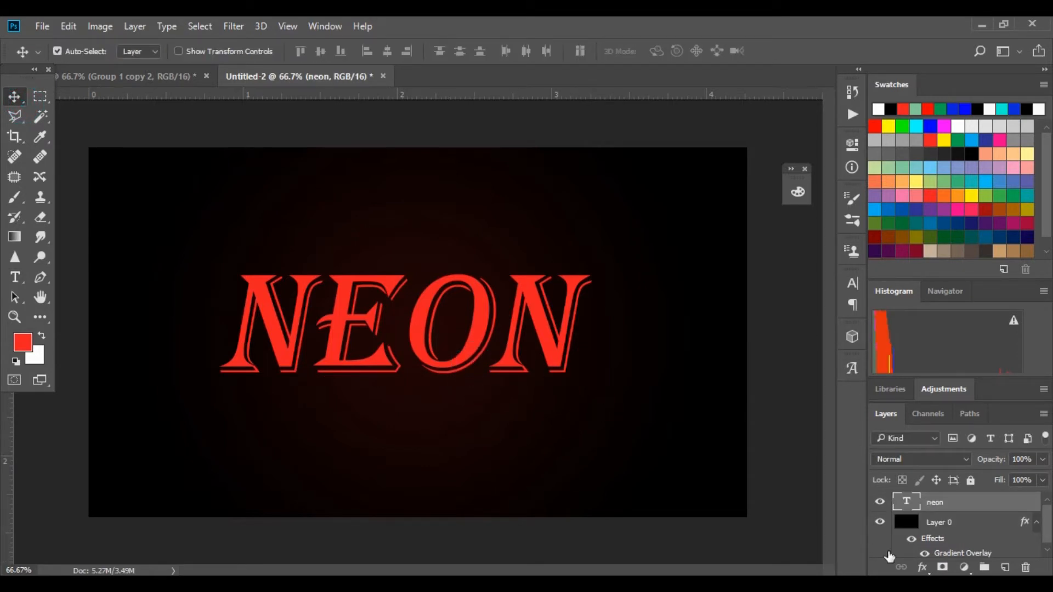
Step: Apply a white outside Stroke of 2 px at 93% opacity to the NEON text layer
click(943, 568)
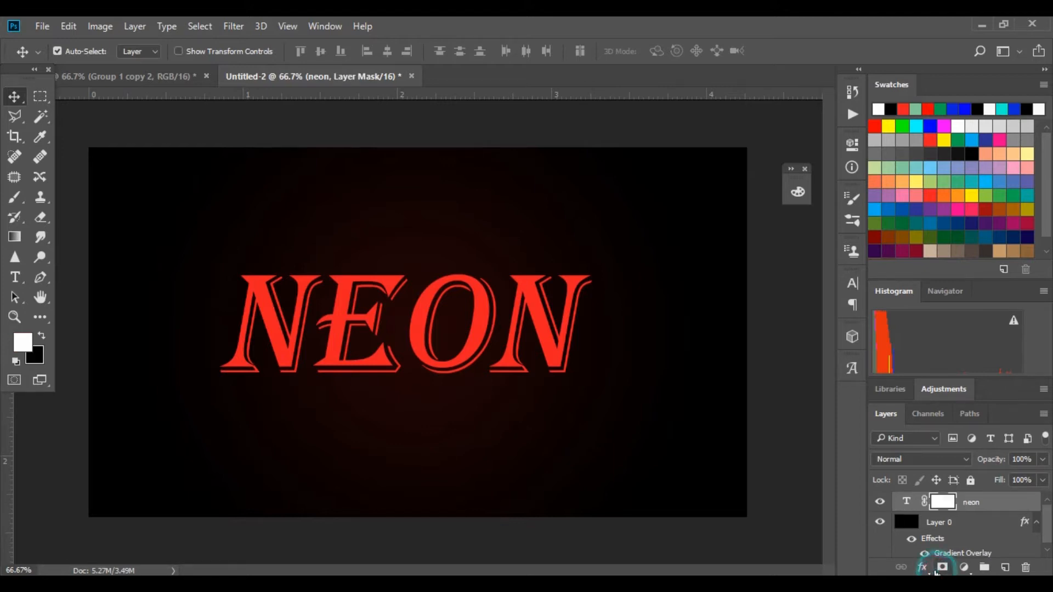
key(ctrl+z)
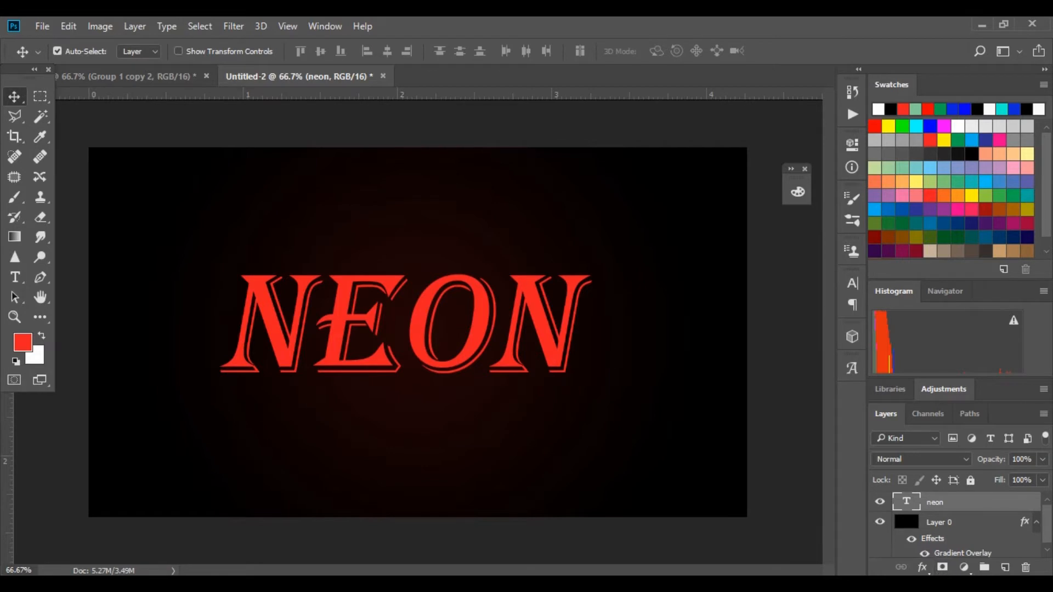
click(923, 568)
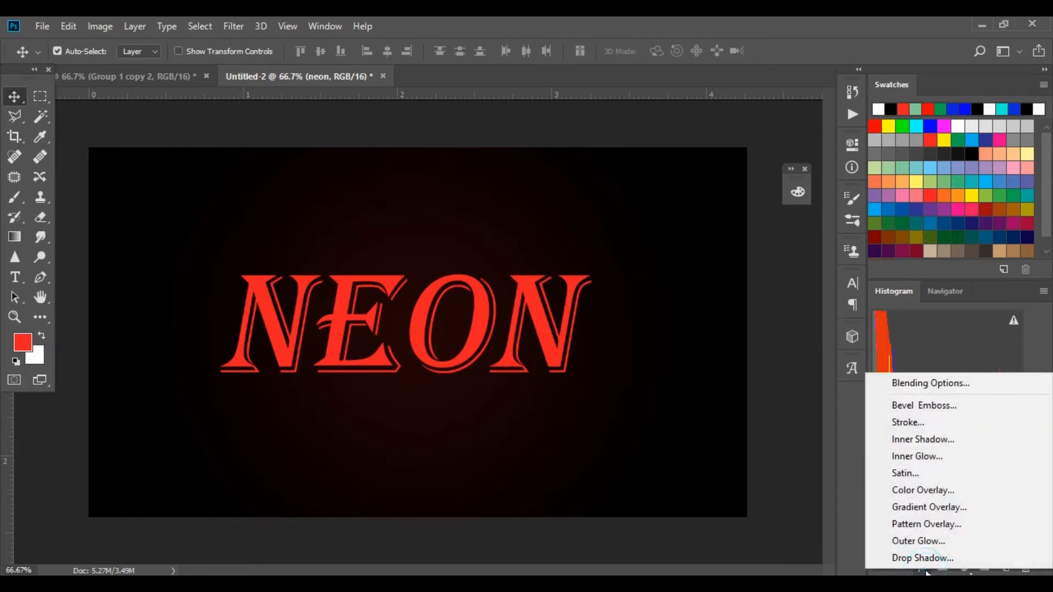
click(940, 426)
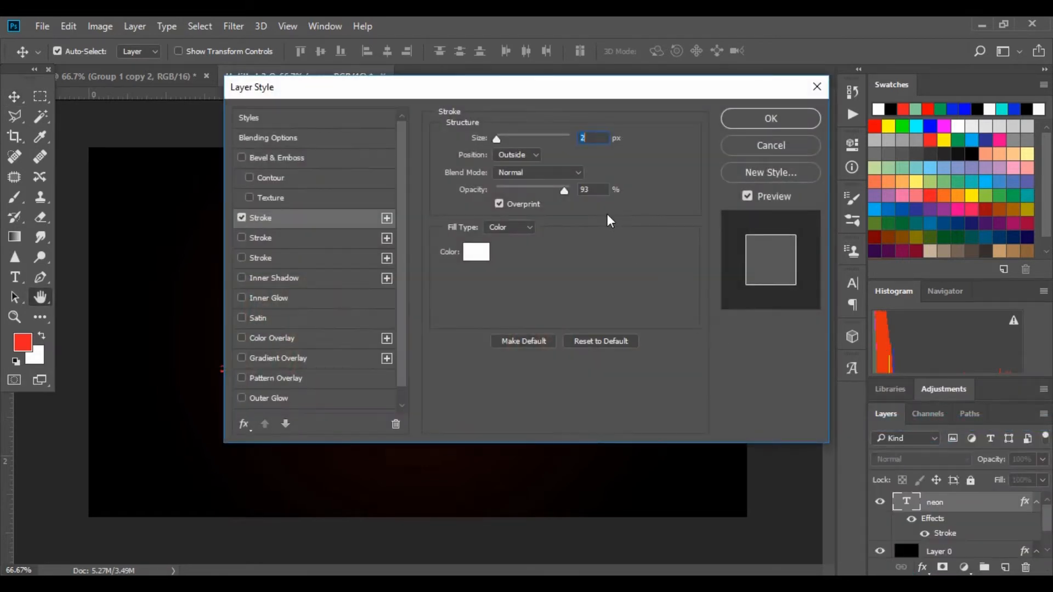
drag(503, 86, 676, 98)
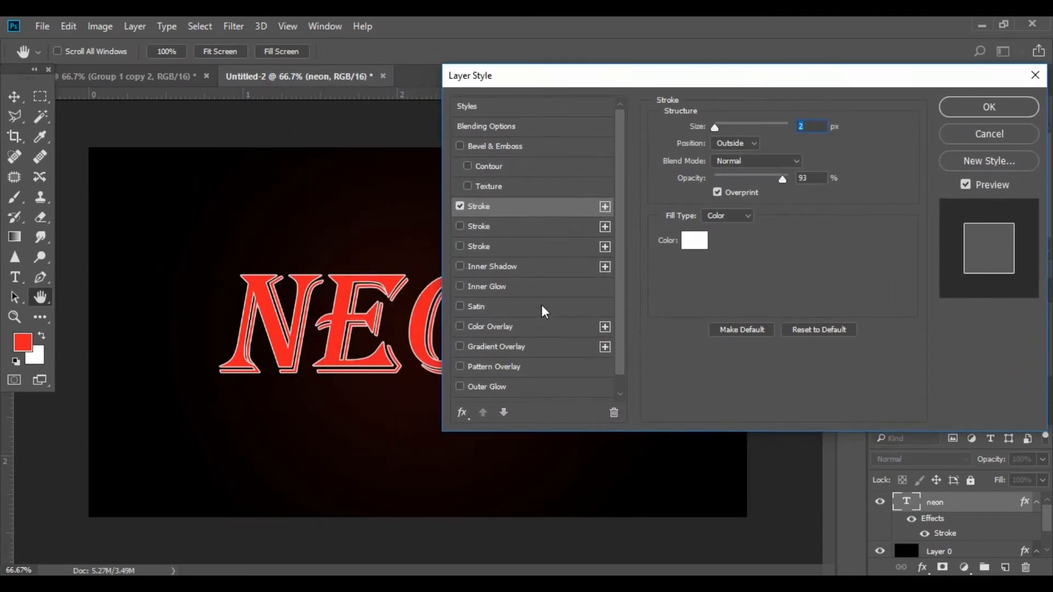
click(463, 210)
click(463, 210)
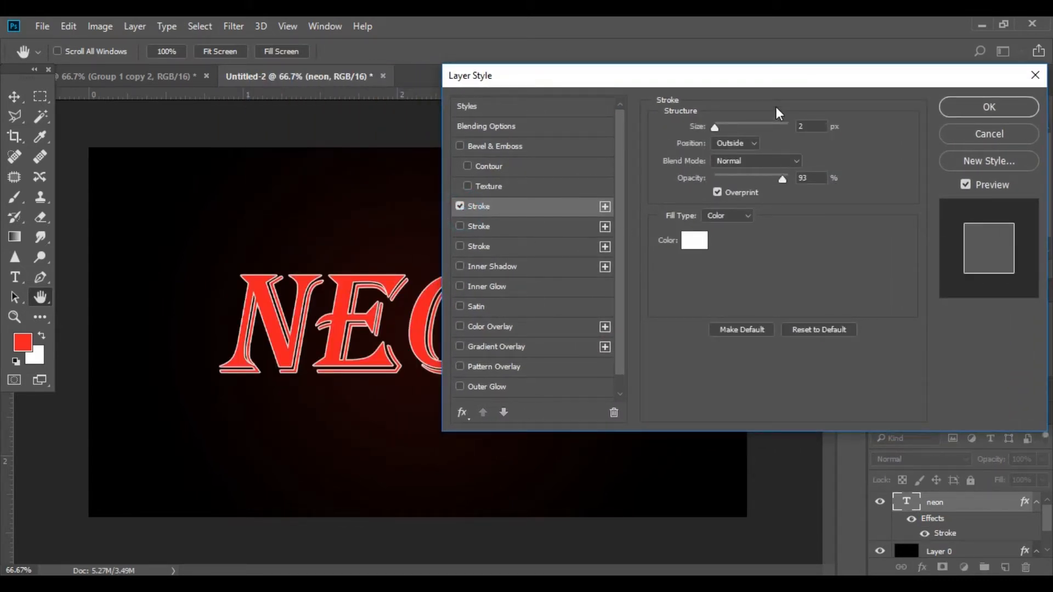
click(806, 126)
double_click(806, 126)
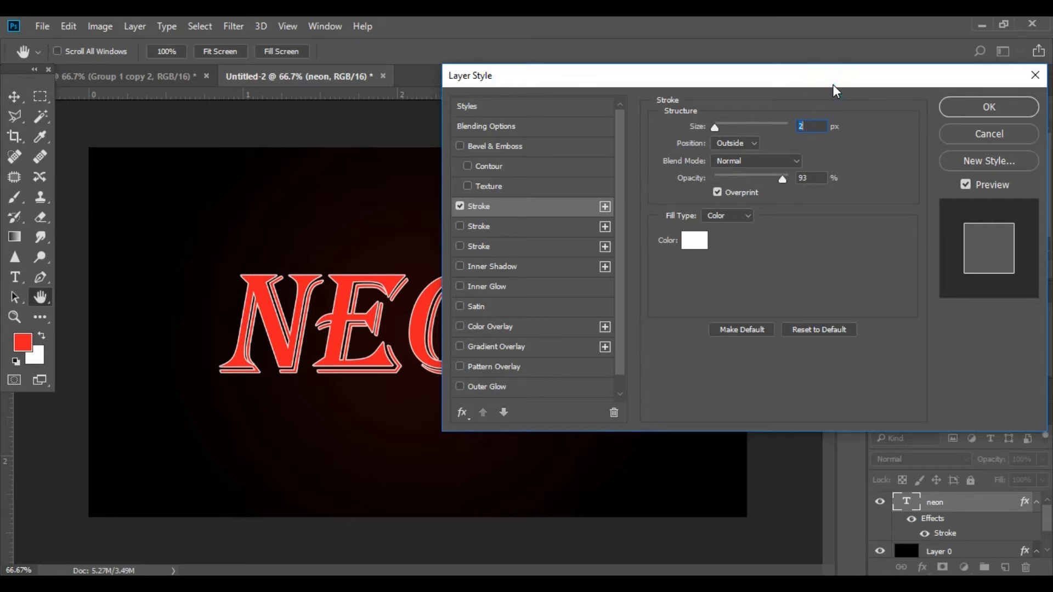
click(964, 111)
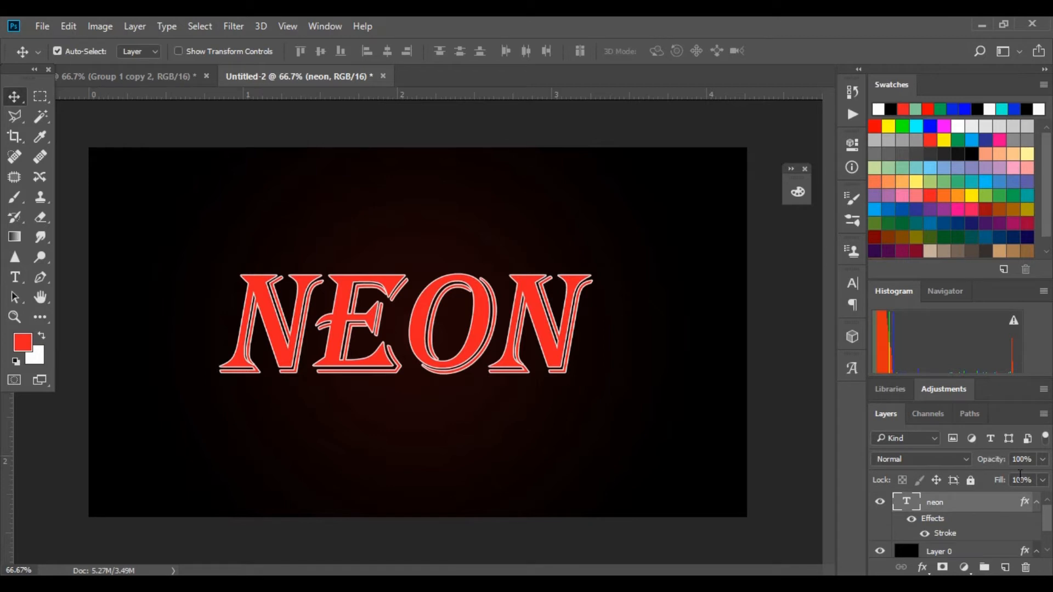
Step: Set the NEON text layer's fill to 0%, keeping its layer opacity at 100%
click(1042, 480)
drag(1038, 497, 969, 501)
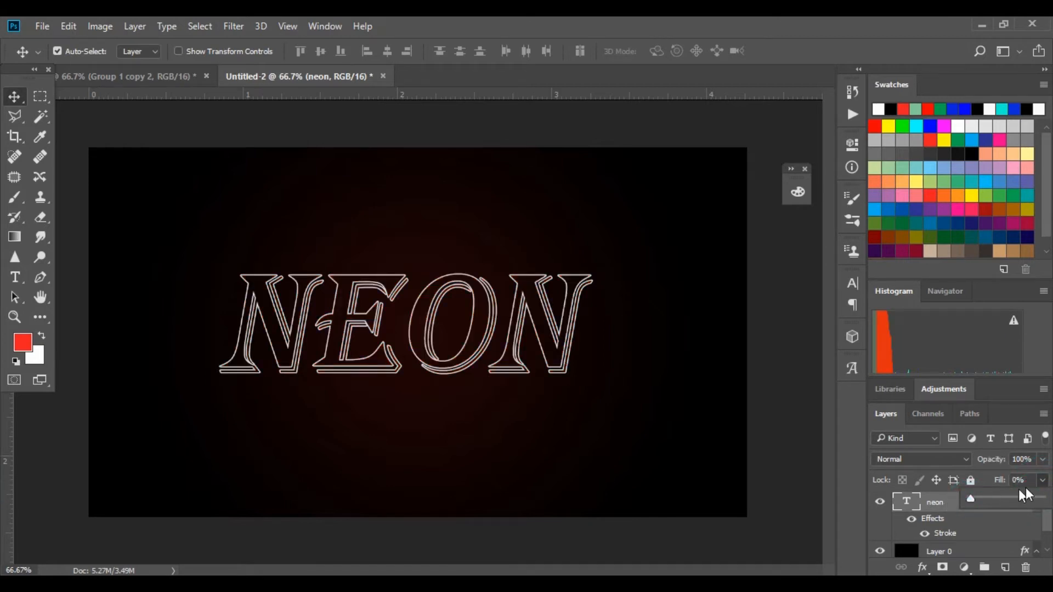
click(995, 482)
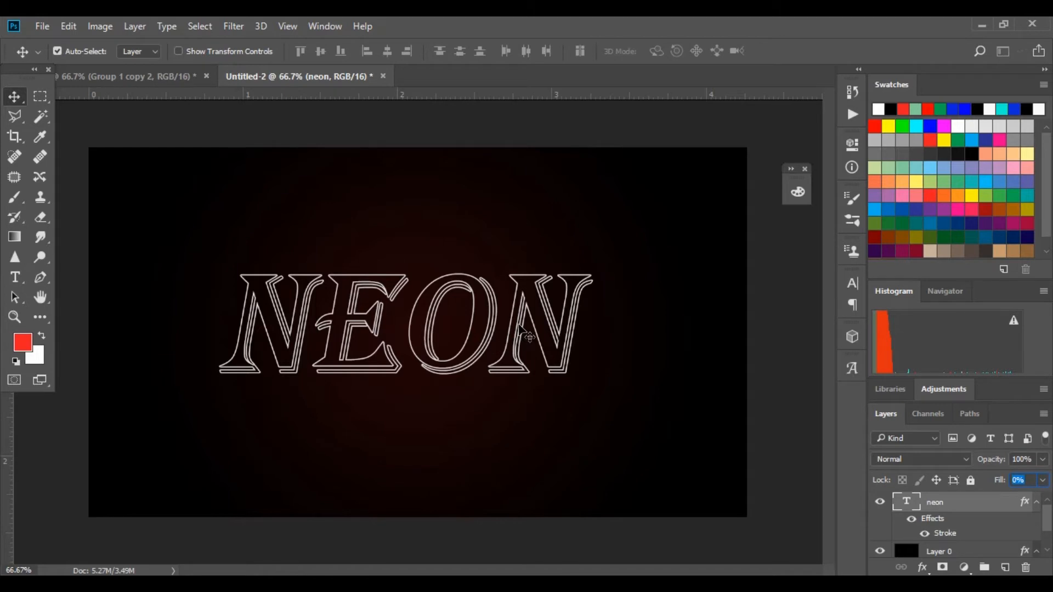
Step: Put the NEON text layer into a new group and collapse the group
click(987, 505)
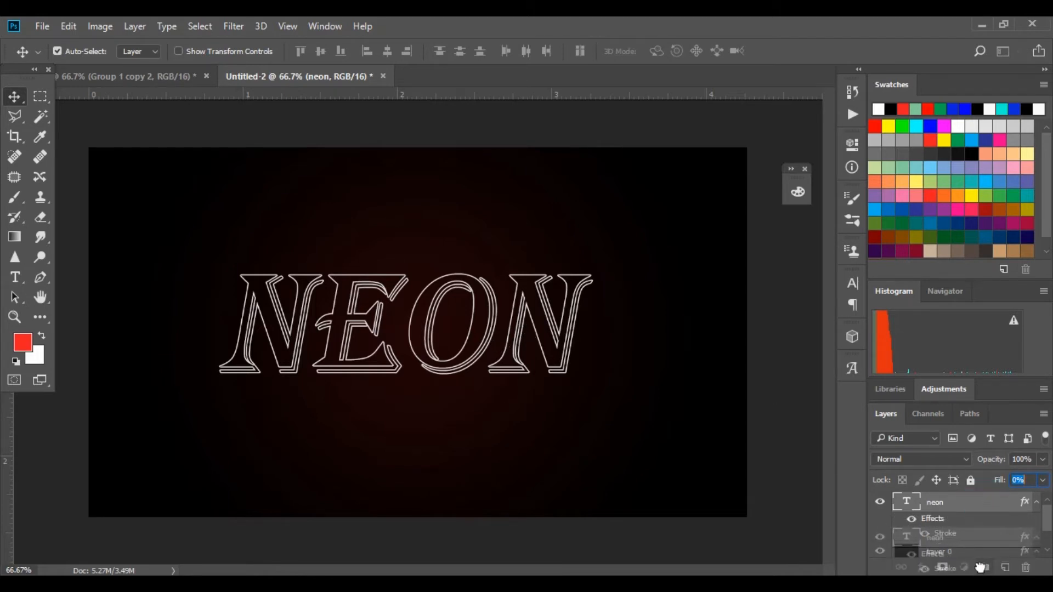
key(ctrl+g)
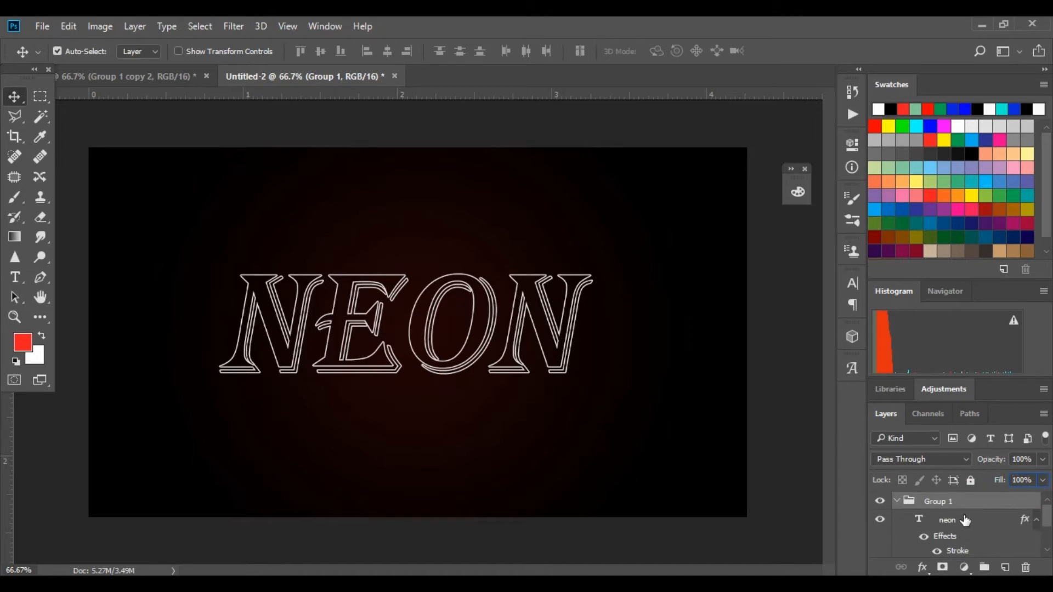
click(900, 502)
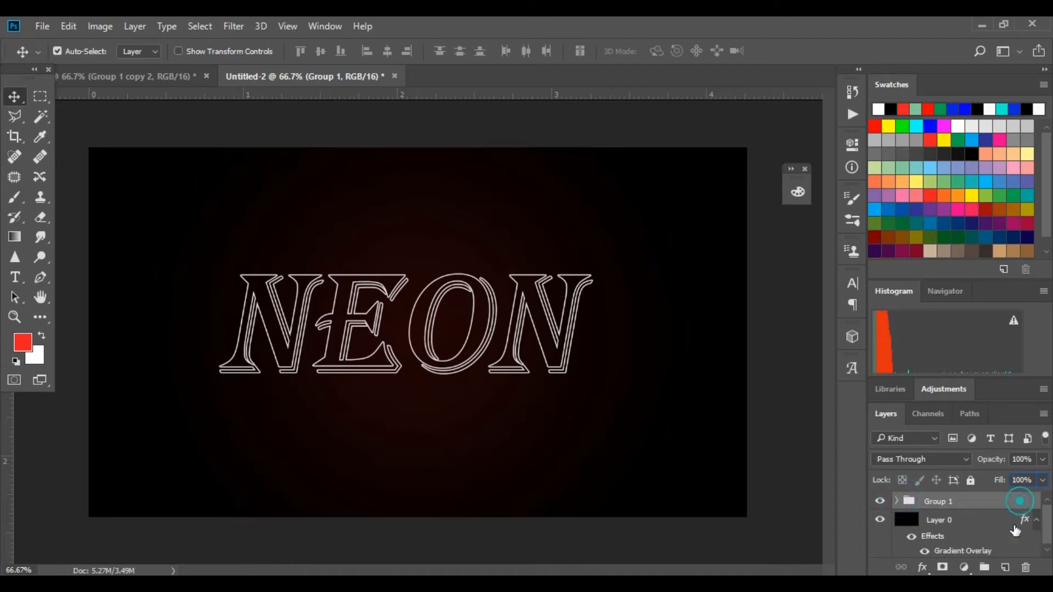
Step: Apply a Normal-mode Outer Glow to the text group at 100% opacity with 13% spread and 10 px size
key(h)
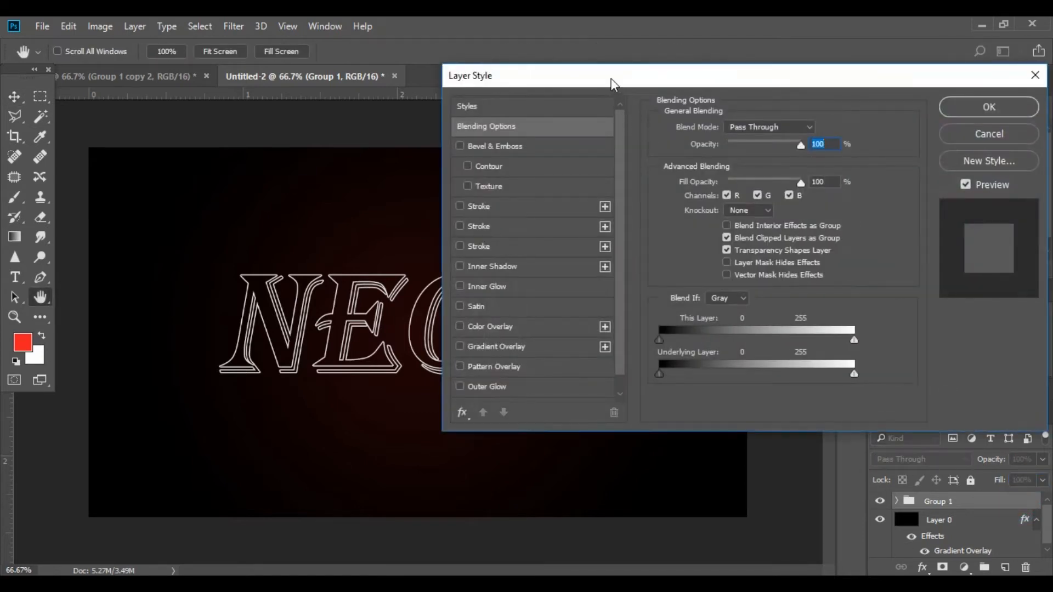
drag(612, 77, 684, 58)
scroll(606, 312, down, 1)
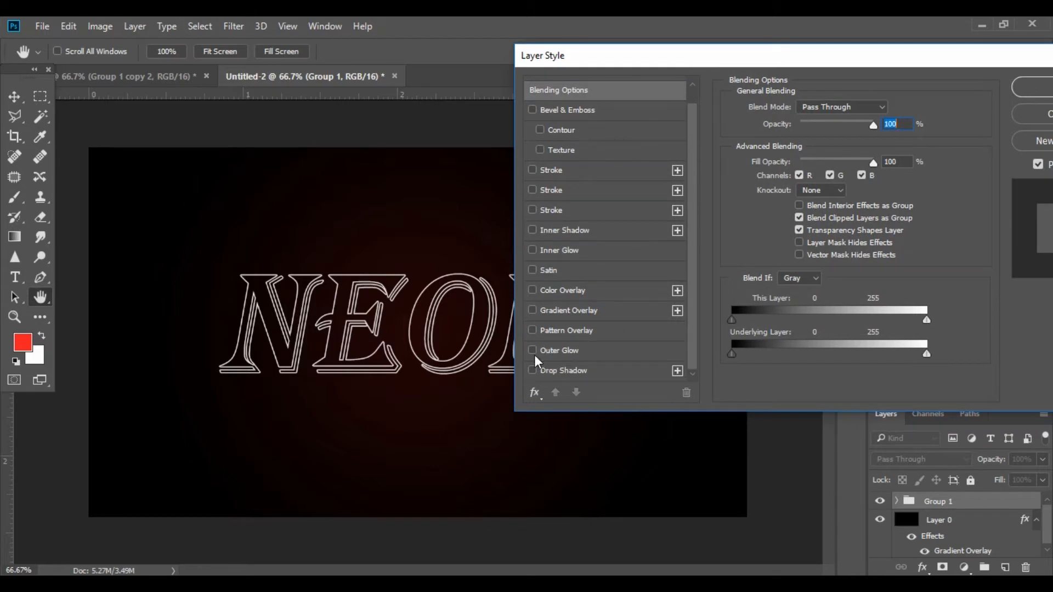
click(533, 352)
click(583, 353)
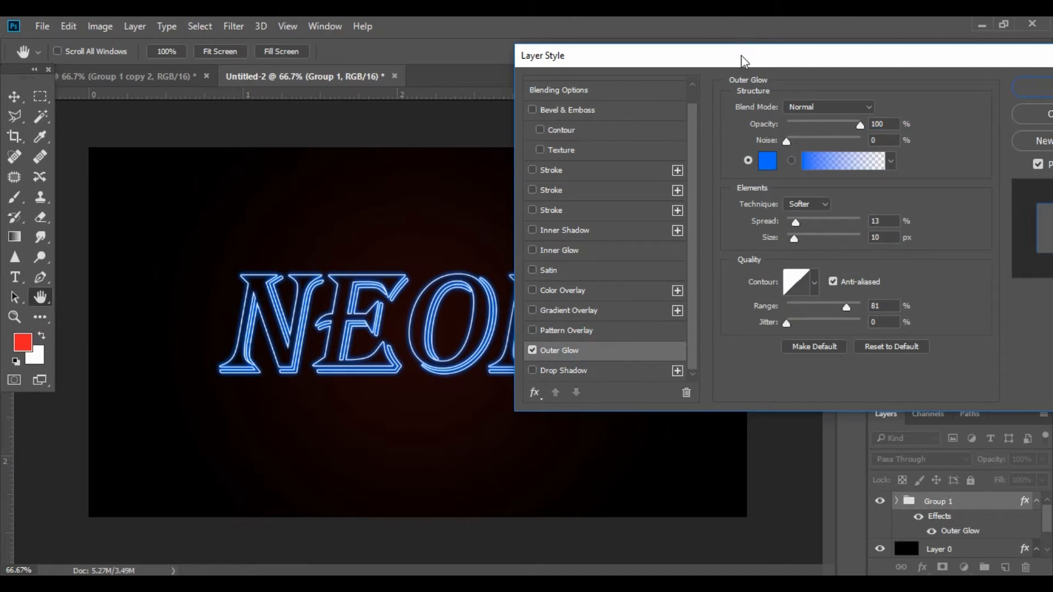
drag(742, 55, 745, 68)
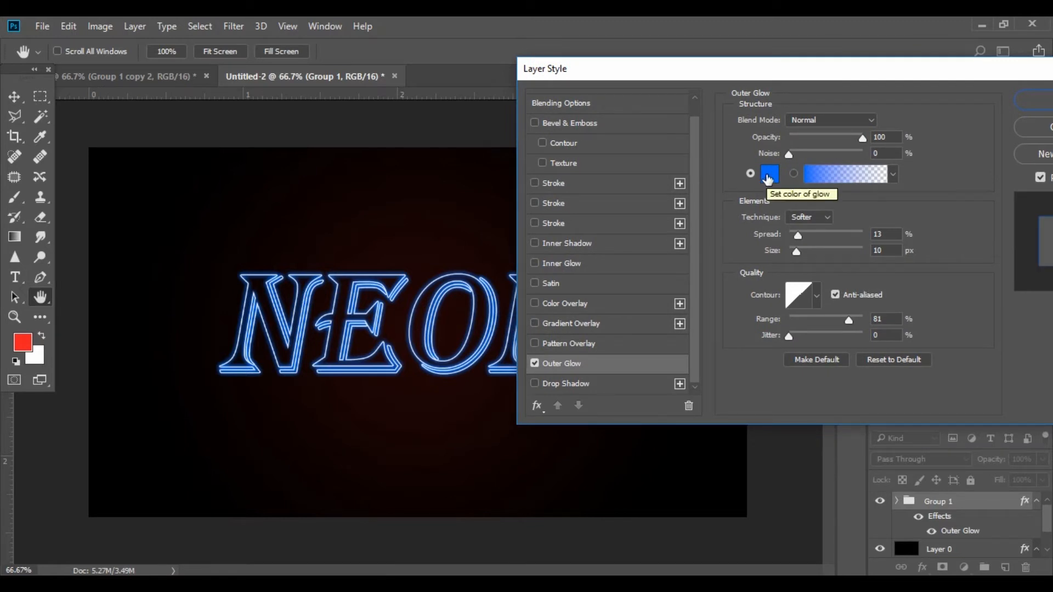
Step: Set the text group's outer glow colour to magenta, cd00a4
click(768, 178)
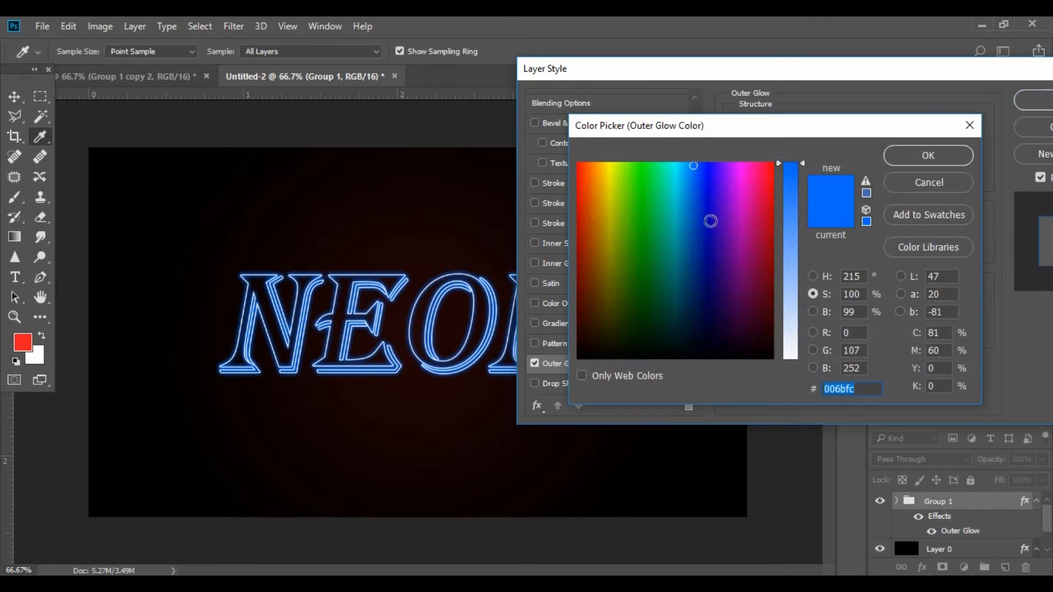
click(736, 216)
click(747, 202)
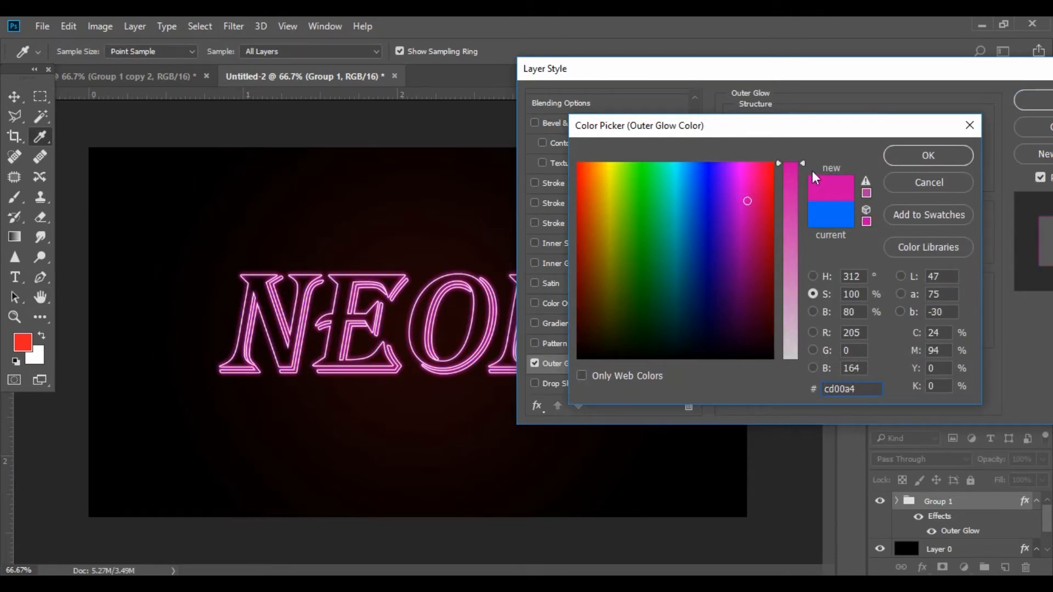
click(897, 154)
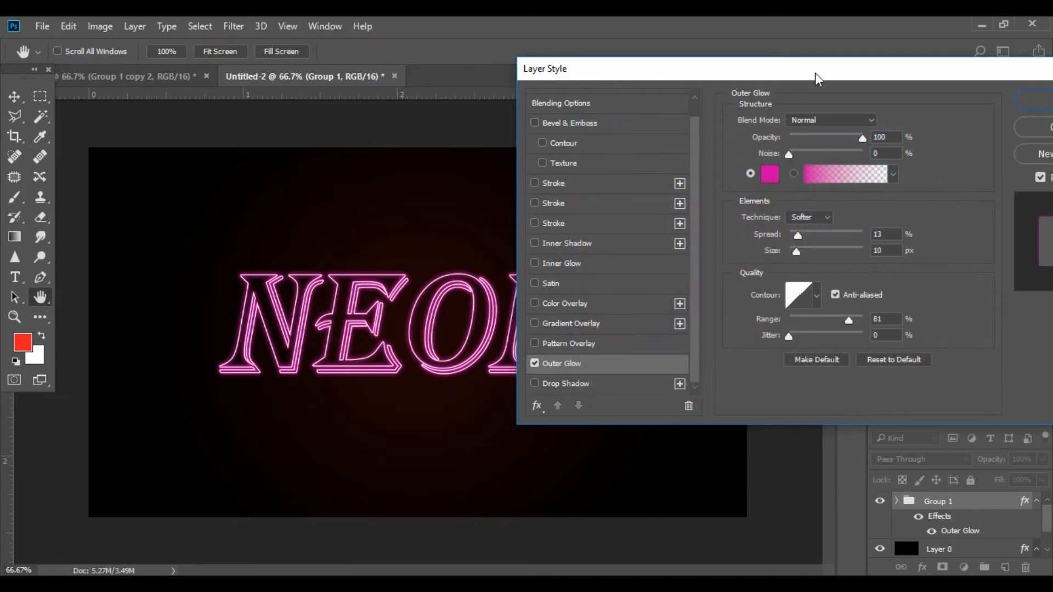
drag(815, 73, 795, 73)
drag(807, 109, 807, 113)
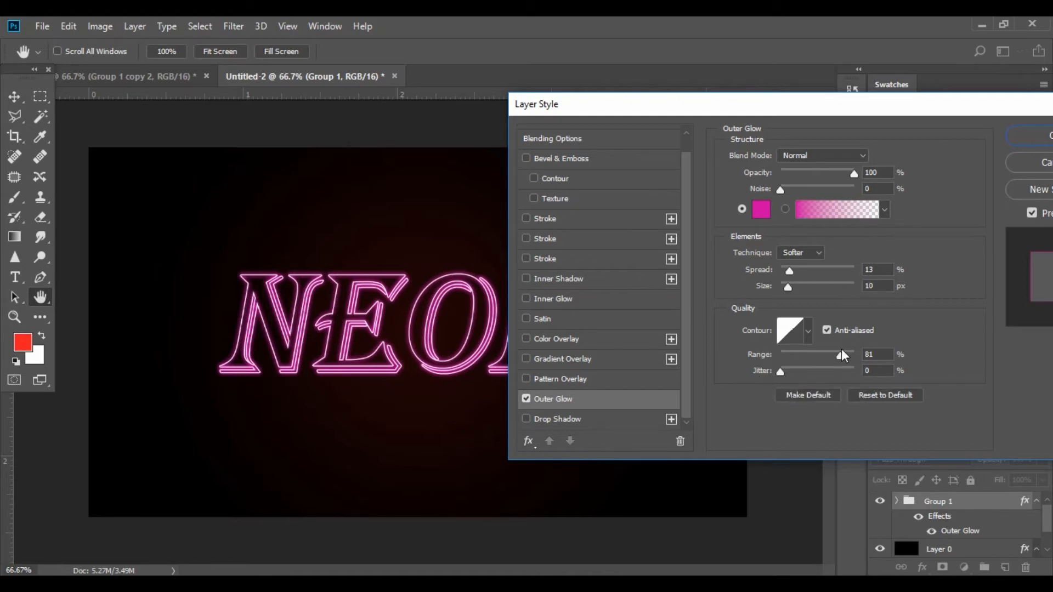
Step: Set the range of the text group's outer glow to 82%
mouse_move(842, 350)
mouse_down()
mouse_move(773, 354)
mouse_move(842, 363)
mouse_up()
mouse_move(832, 355)
mouse_down()
mouse_move(838, 361)
mouse_move(820, 367)
mouse_up()
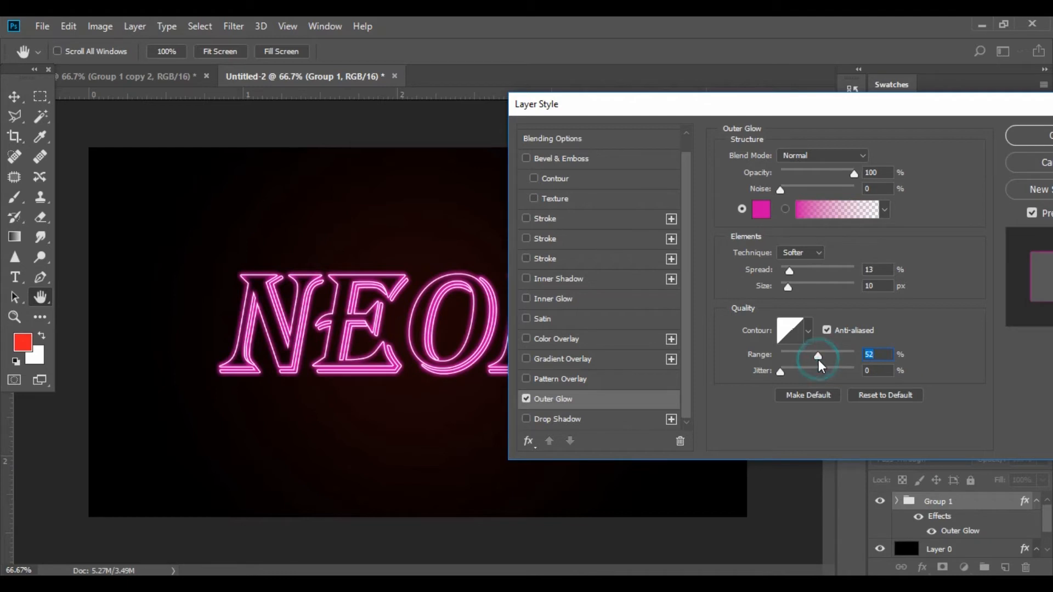
drag(819, 360, 837, 360)
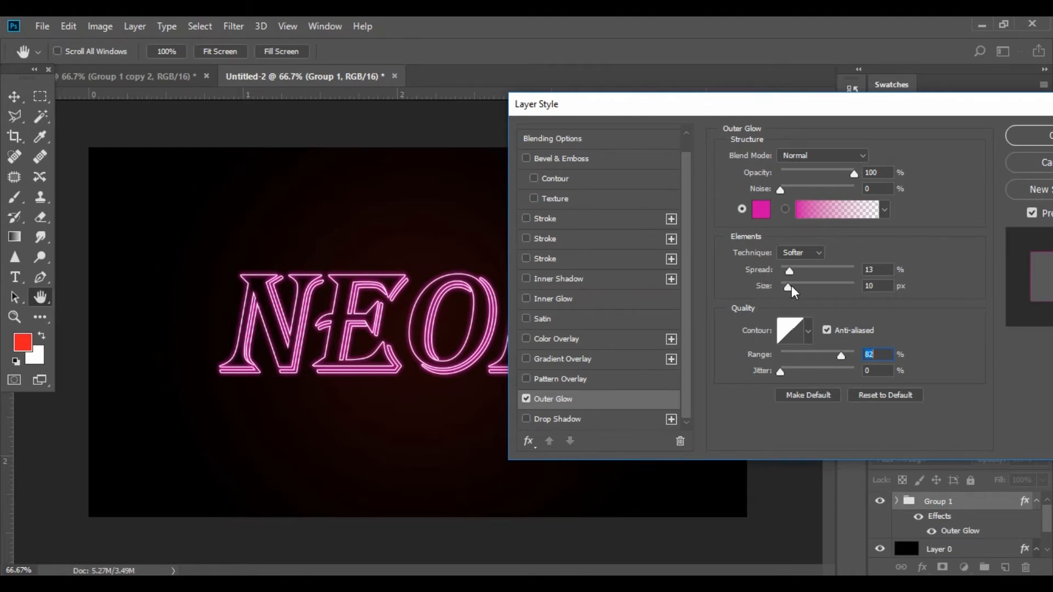
Step: Set the spread of the text group's outer glow to 21%
drag(790, 271, 803, 272)
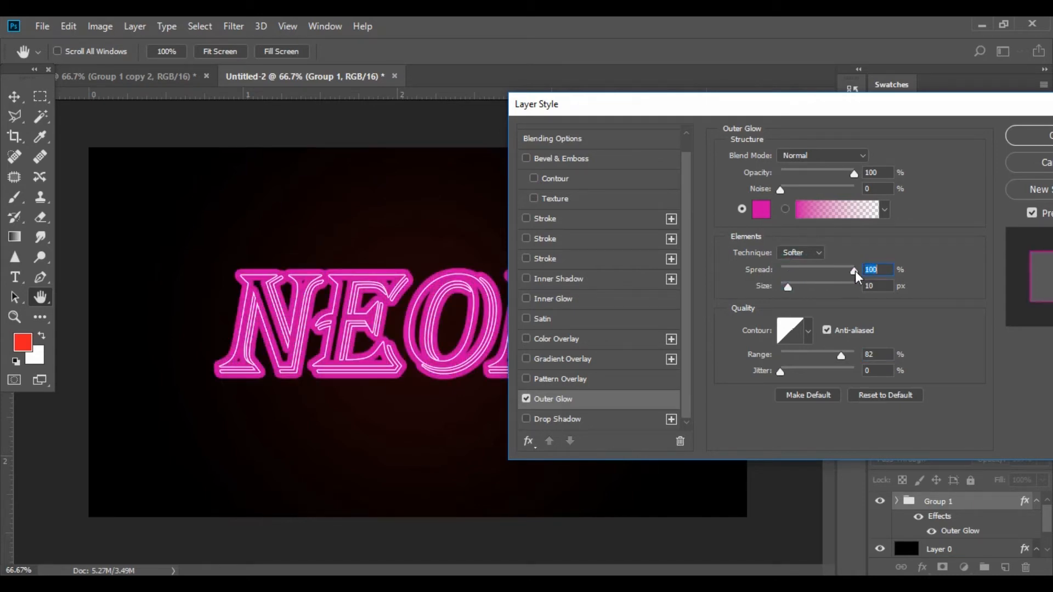
drag(850, 271, 788, 283)
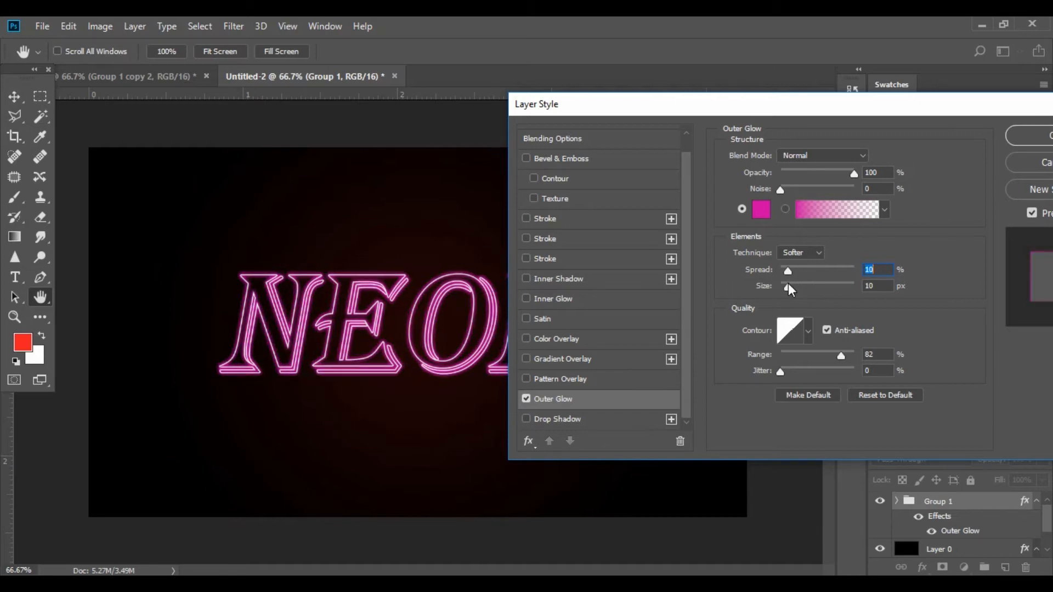
key(Up)
key(Up)
key(Up)
key(Up)
key(Up)
key(Up)
key(Up)
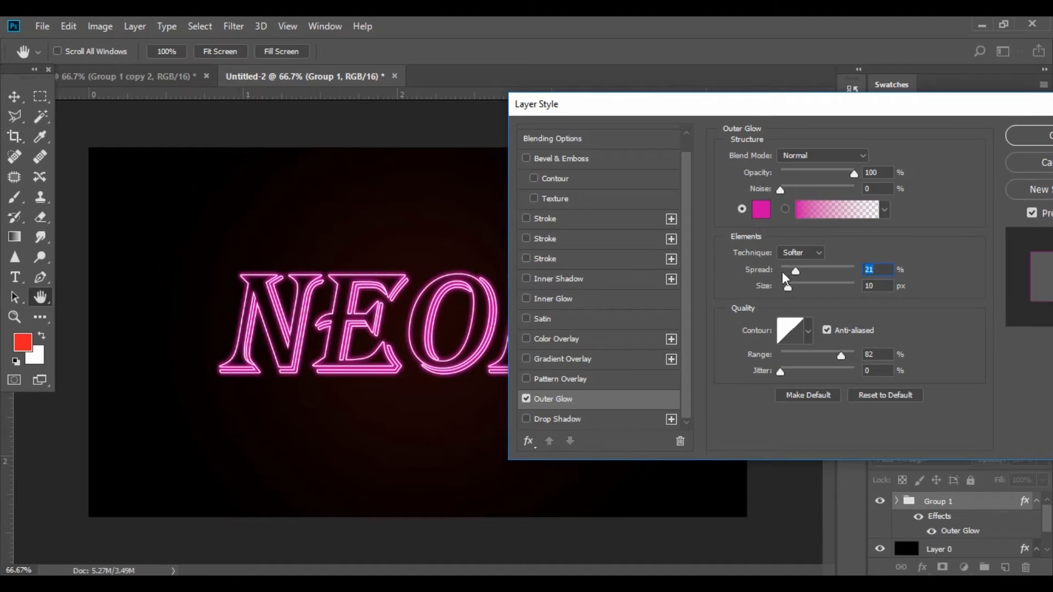
Step: Set the outer glow's size to 11 px and apply the layer style to the text group
click(794, 286)
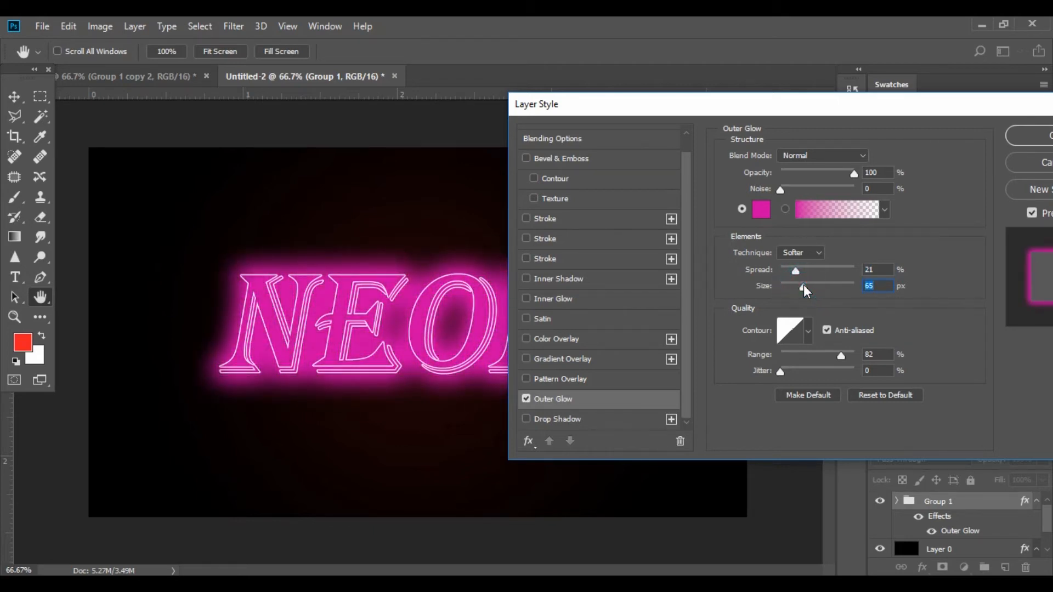
click(785, 285)
click(792, 286)
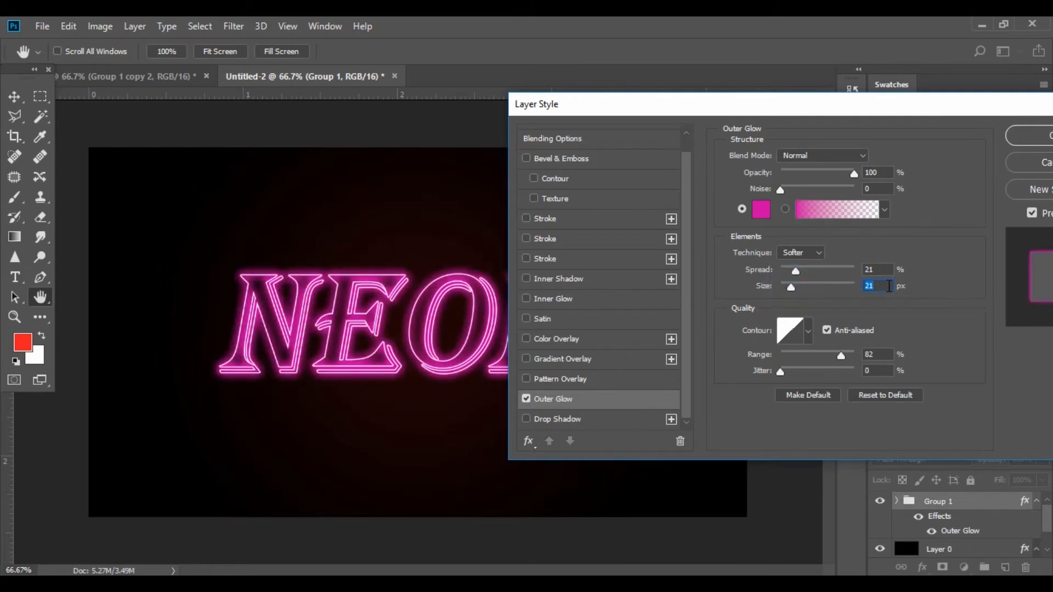
key(Down)
key(Down)
key(Down)
key(Down)
key(Down)
key(Down)
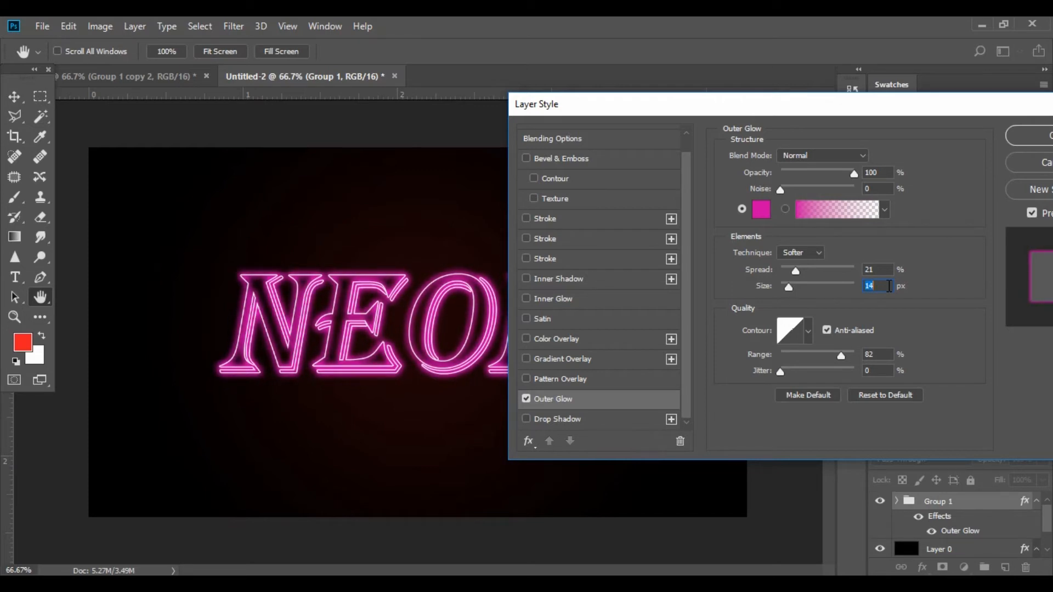
key(Down)
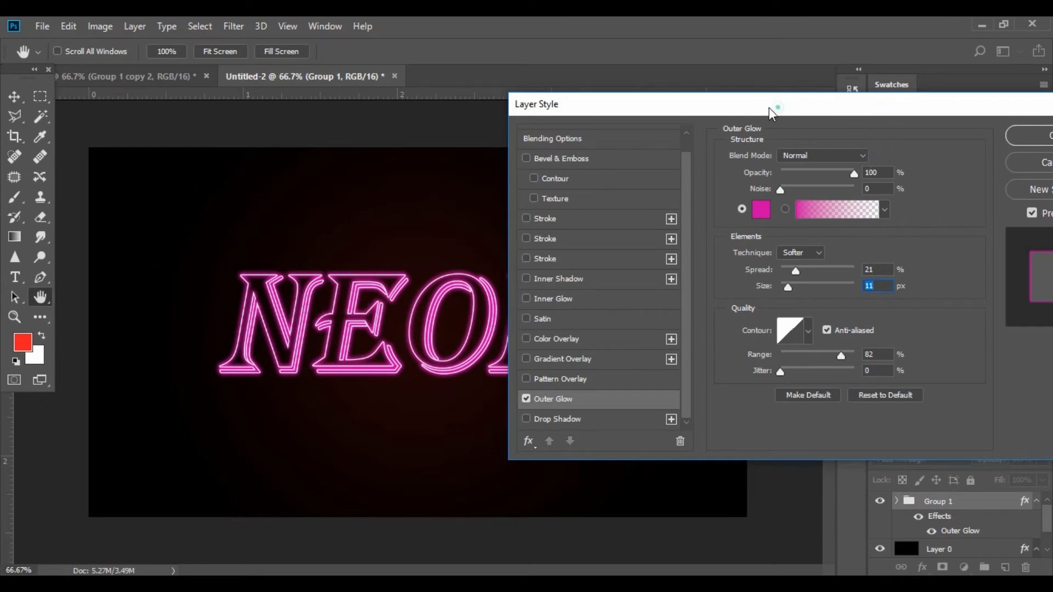
drag(769, 108, 655, 118)
click(957, 143)
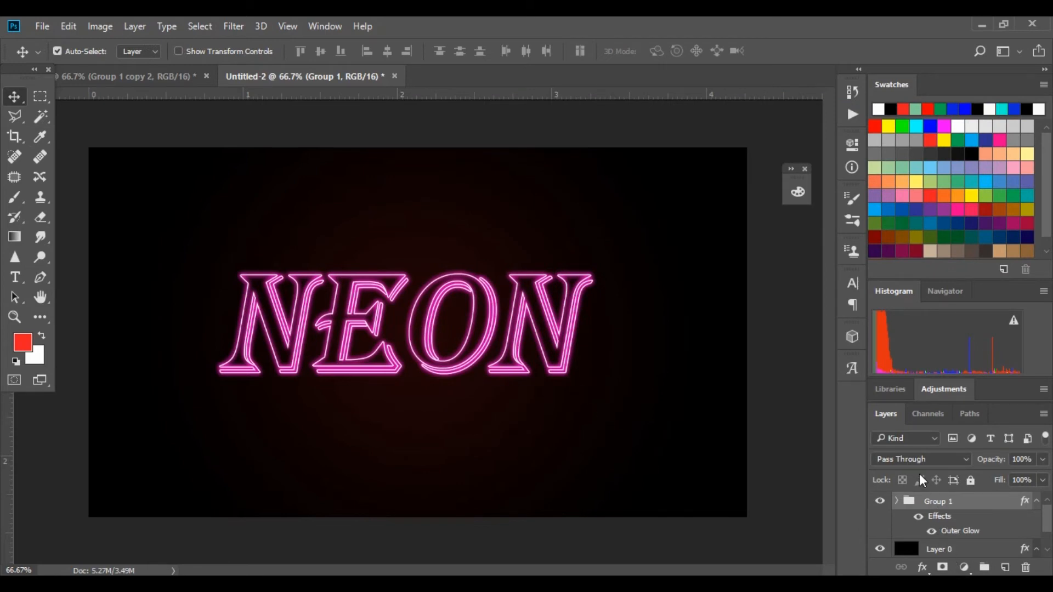
Step: Compare the image with the text group hidden and shown, and duplicate the group as Group 1 copy in the same document
click(880, 501)
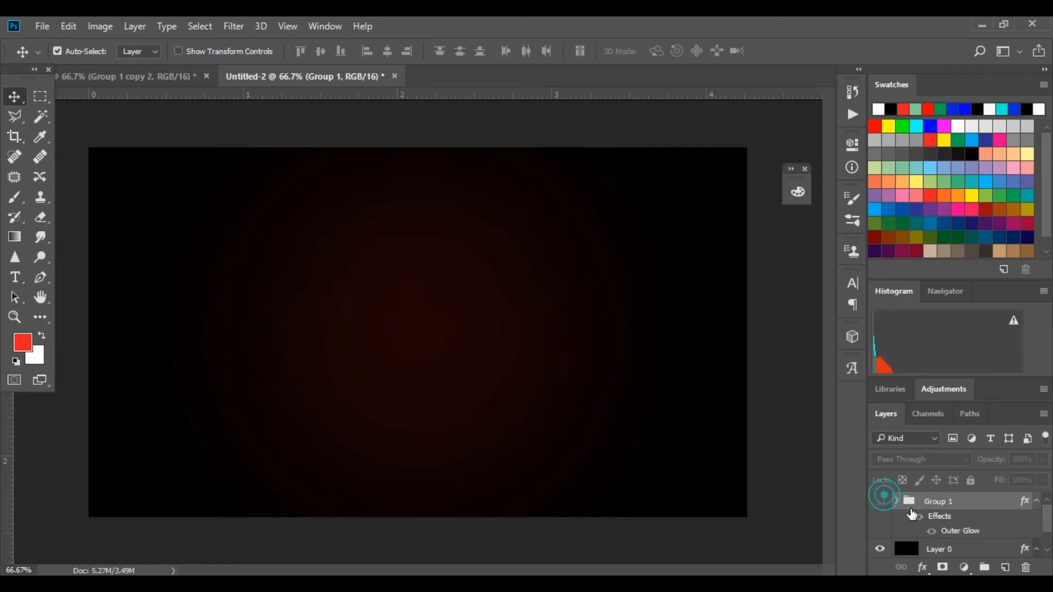
click(881, 501)
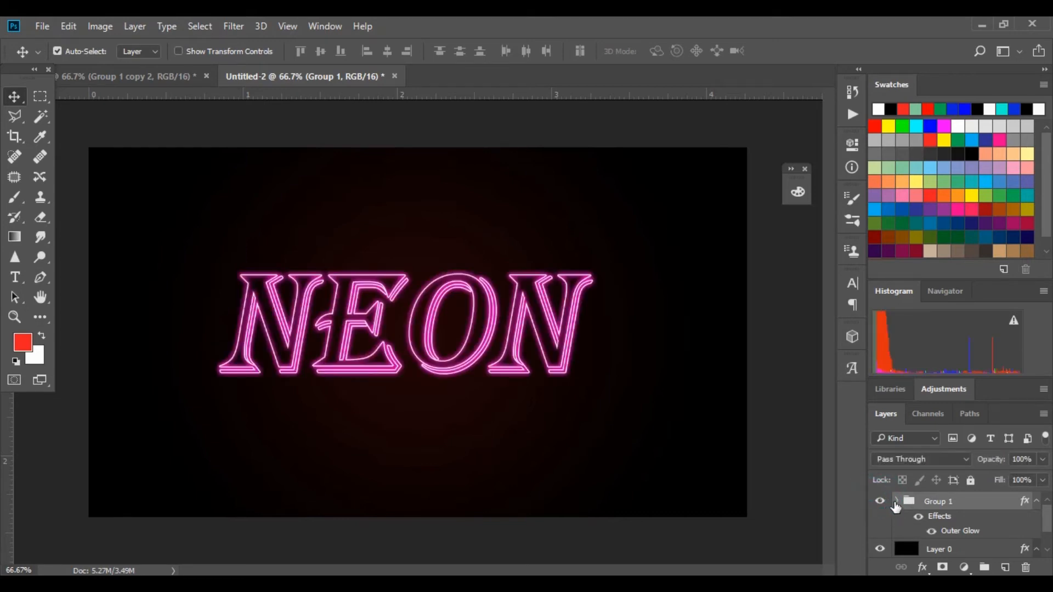
click(896, 502)
right_click(902, 501)
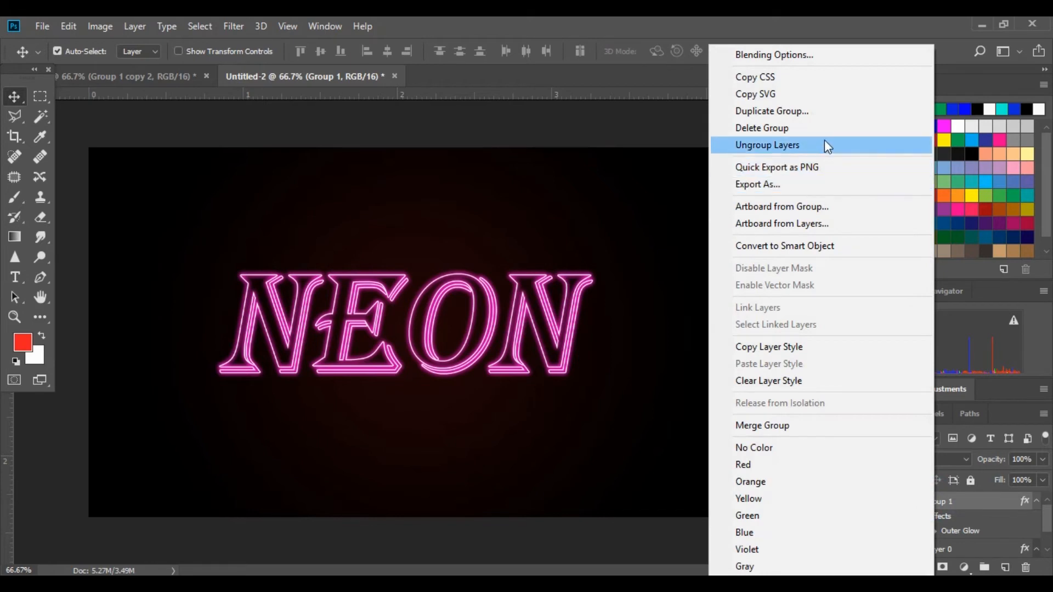
click(830, 115)
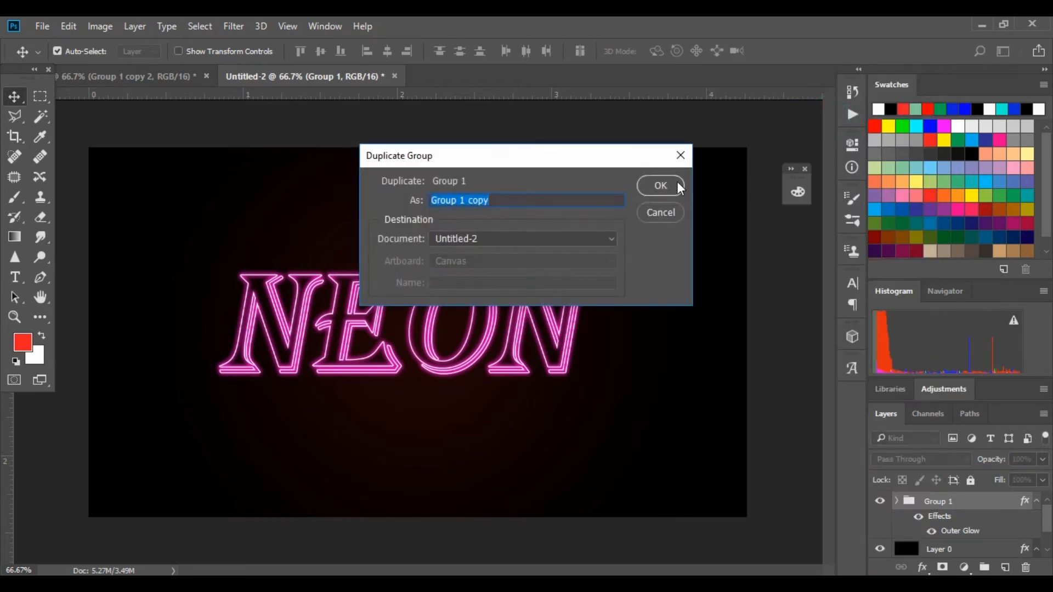
click(679, 187)
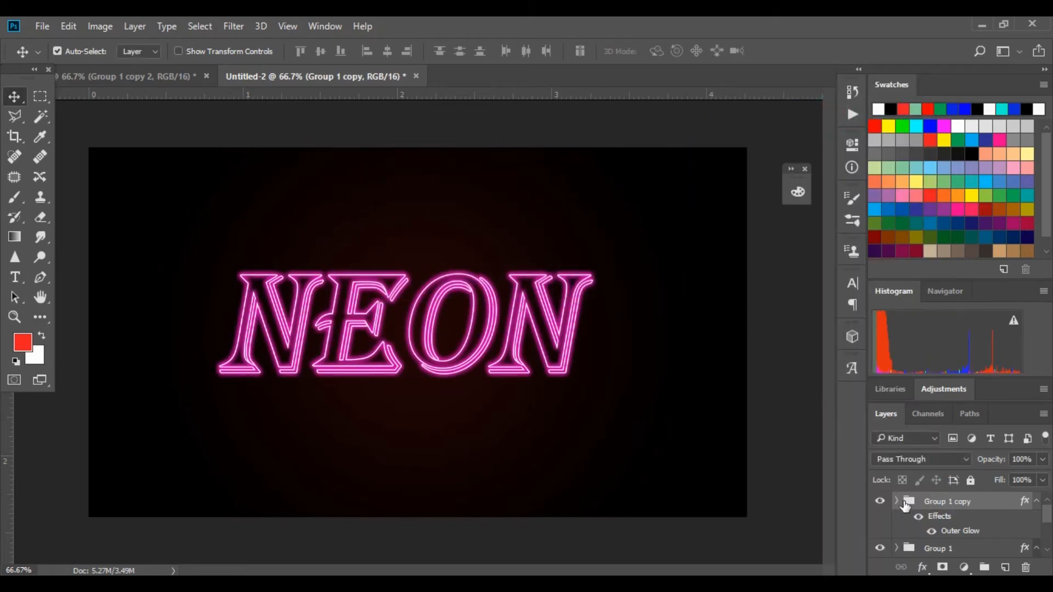
Step: Change the outer glow colour of Group 1 copy to blue, 000adc
double_click(1014, 504)
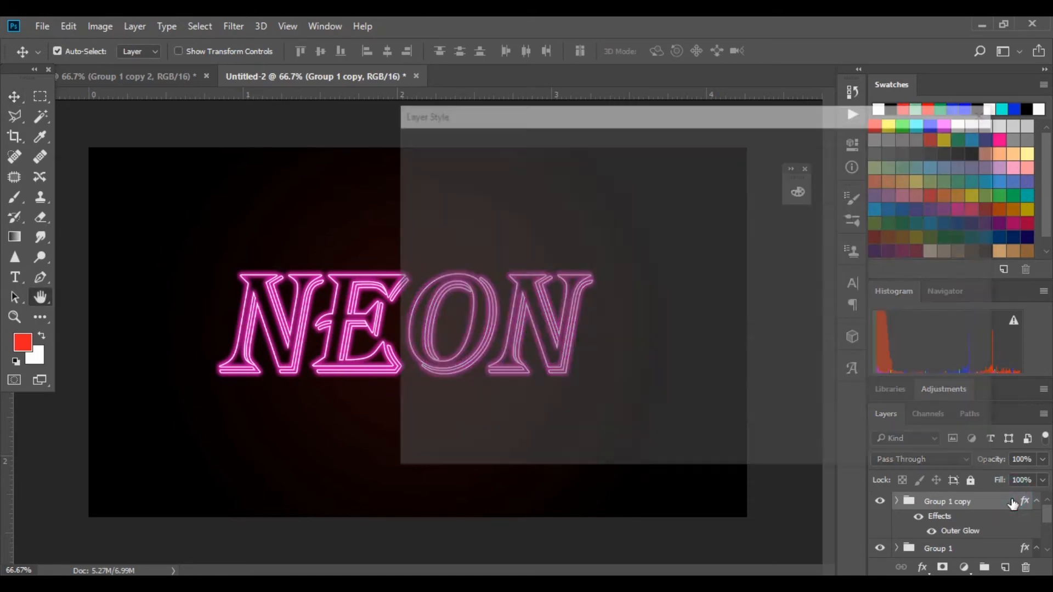
drag(628, 116, 797, 75)
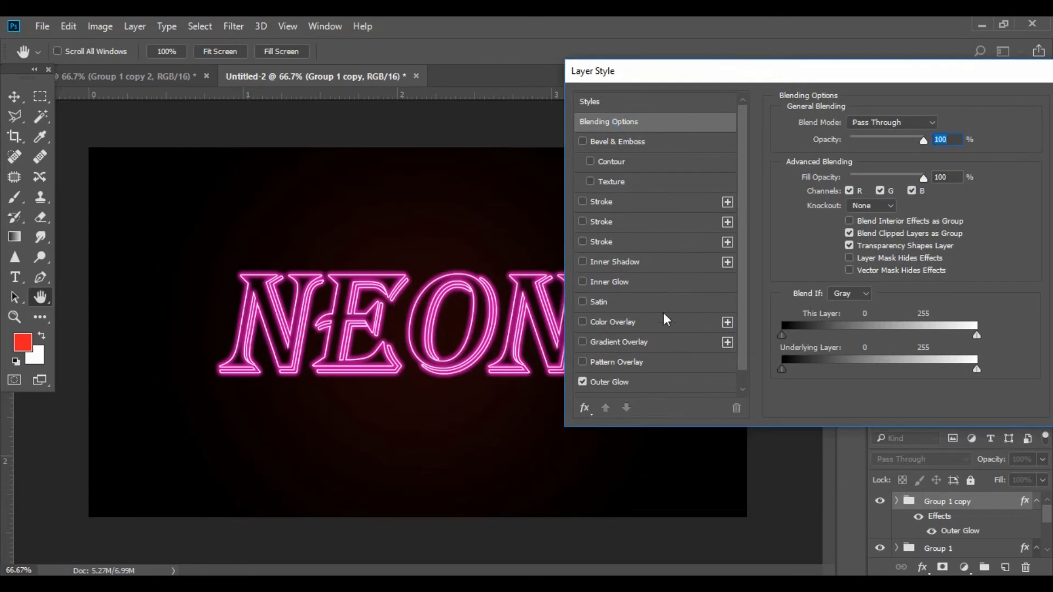
click(638, 378)
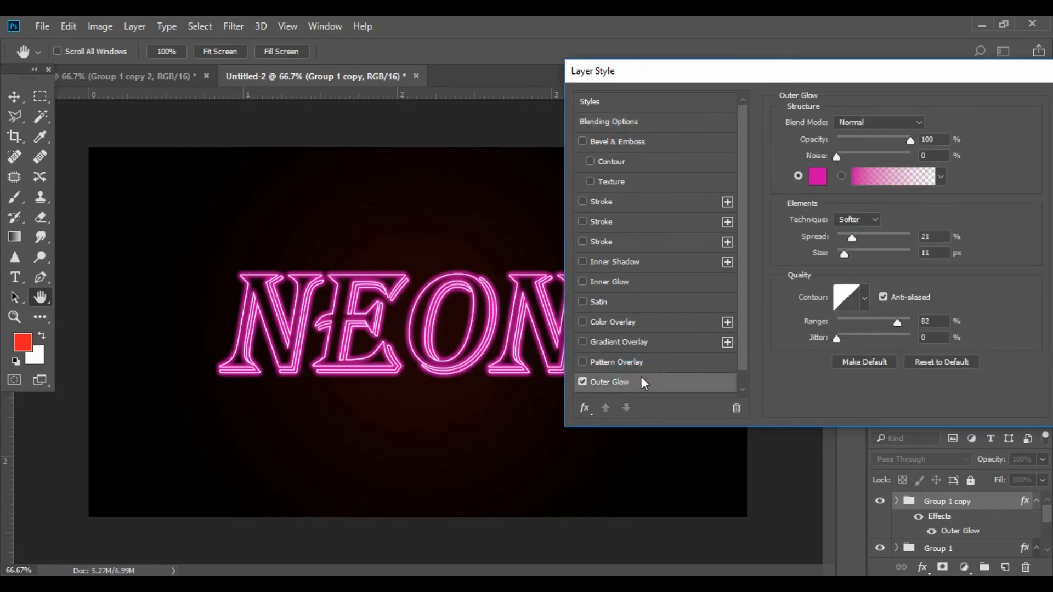
click(818, 184)
drag(805, 124, 842, 124)
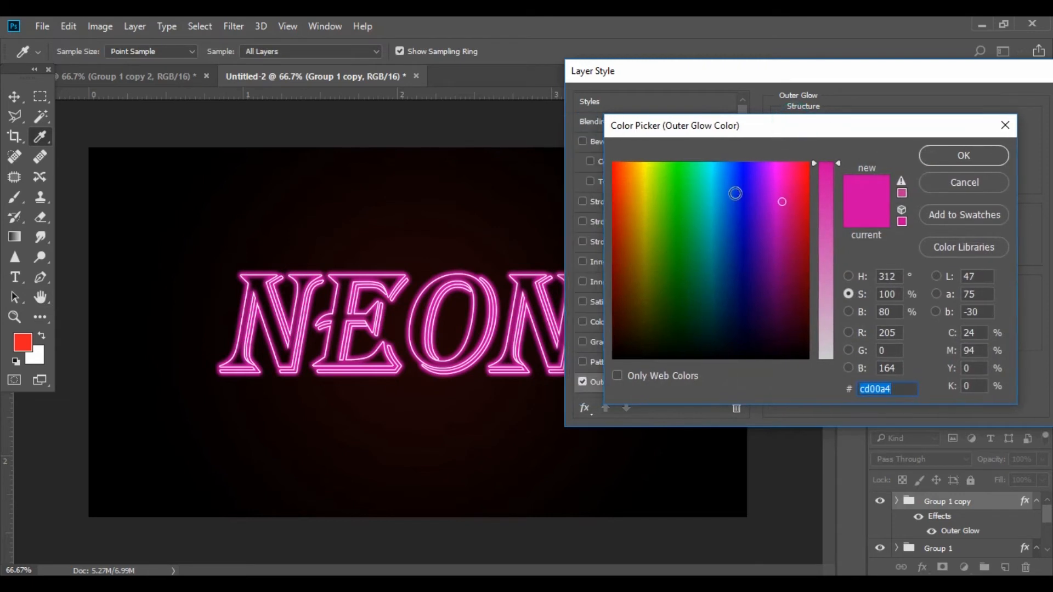
mouse_move(735, 194)
mouse_down()
mouse_move(708, 220)
mouse_move(665, 226)
mouse_move(666, 240)
mouse_move(667, 186)
mouse_move(635, 166)
mouse_move(618, 172)
mouse_move(619, 198)
mouse_move(705, 176)
mouse_move(813, 179)
mouse_up()
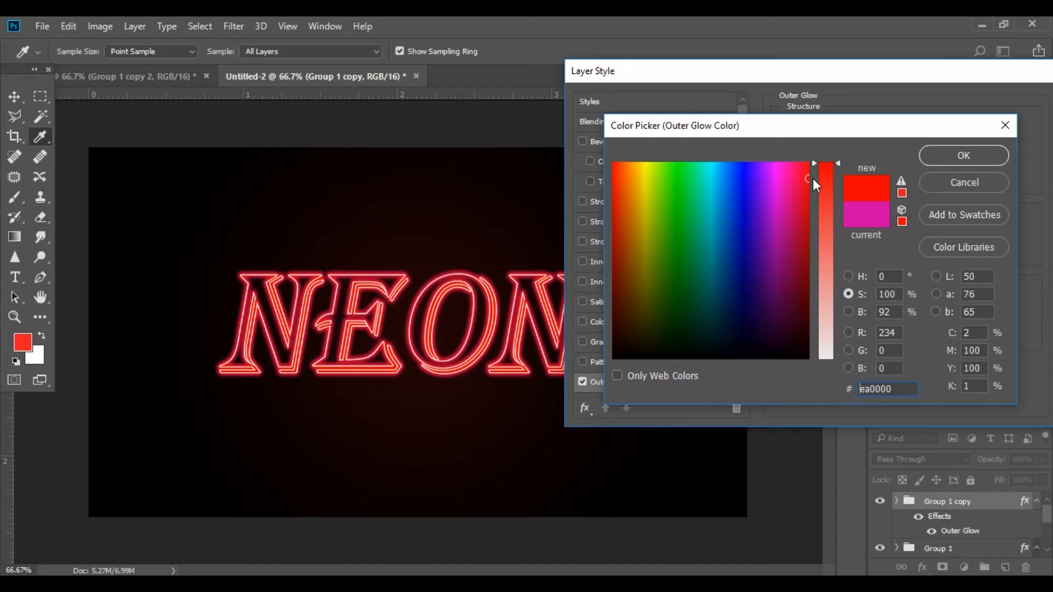
drag(757, 189, 742, 189)
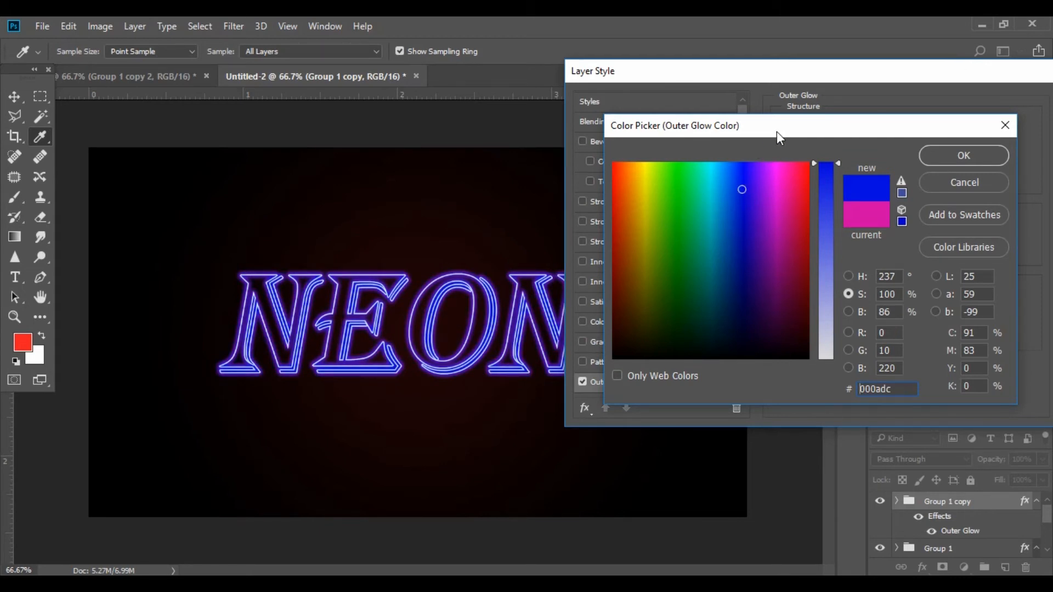
drag(777, 131, 750, 124)
click(900, 148)
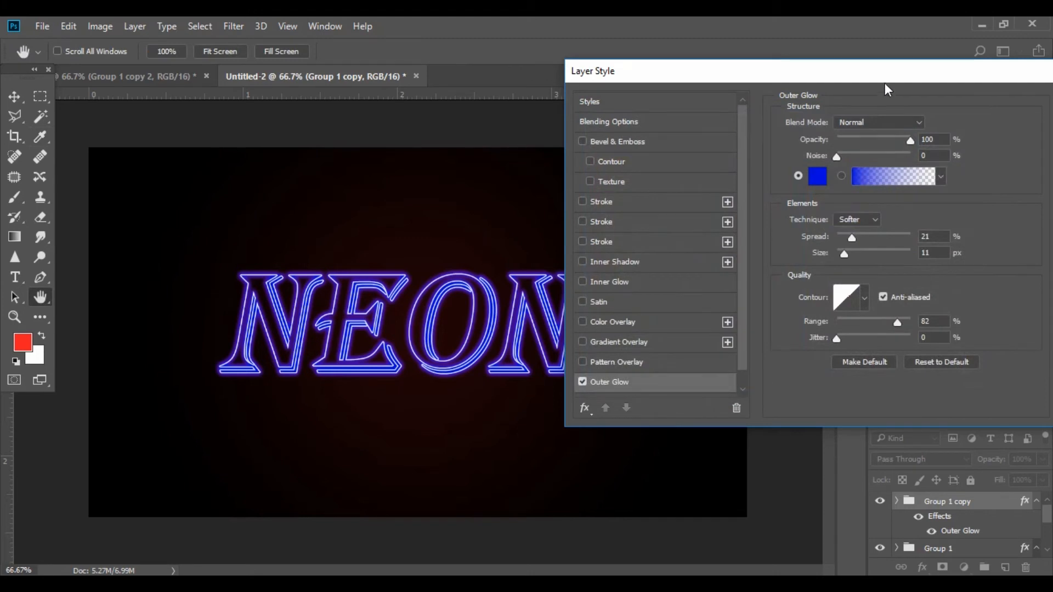
Step: Set the blue outer glow's spread to 16% and apply the layer style to Group 1 copy
drag(884, 84, 763, 57)
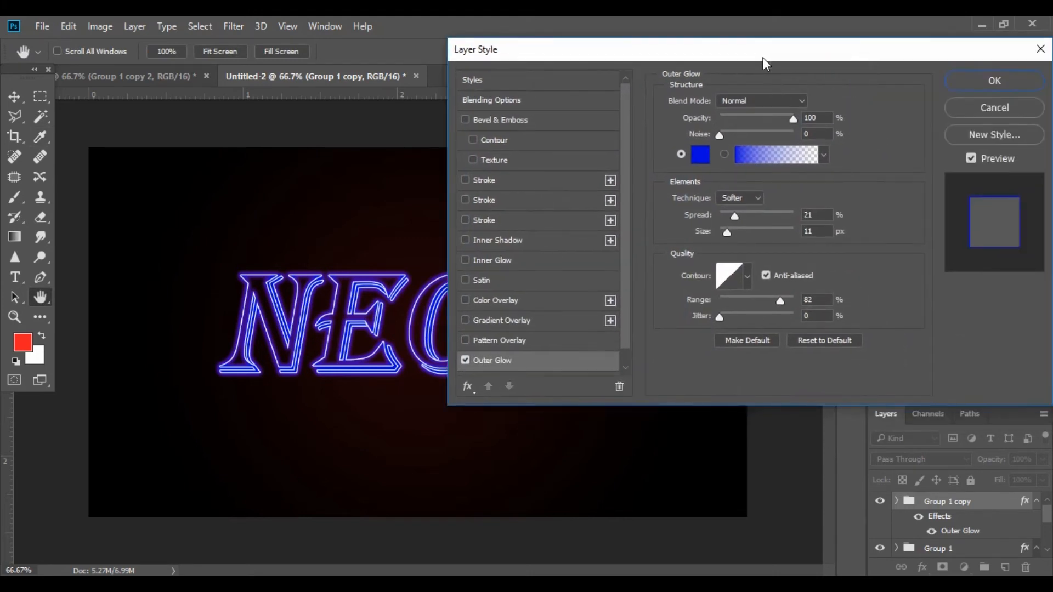
click(732, 212)
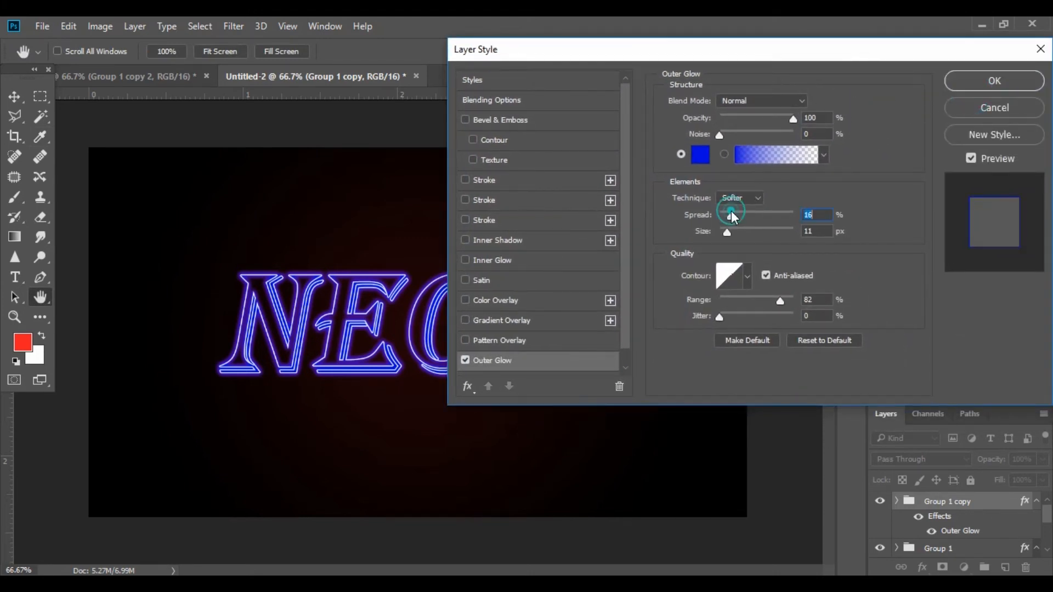
click(969, 84)
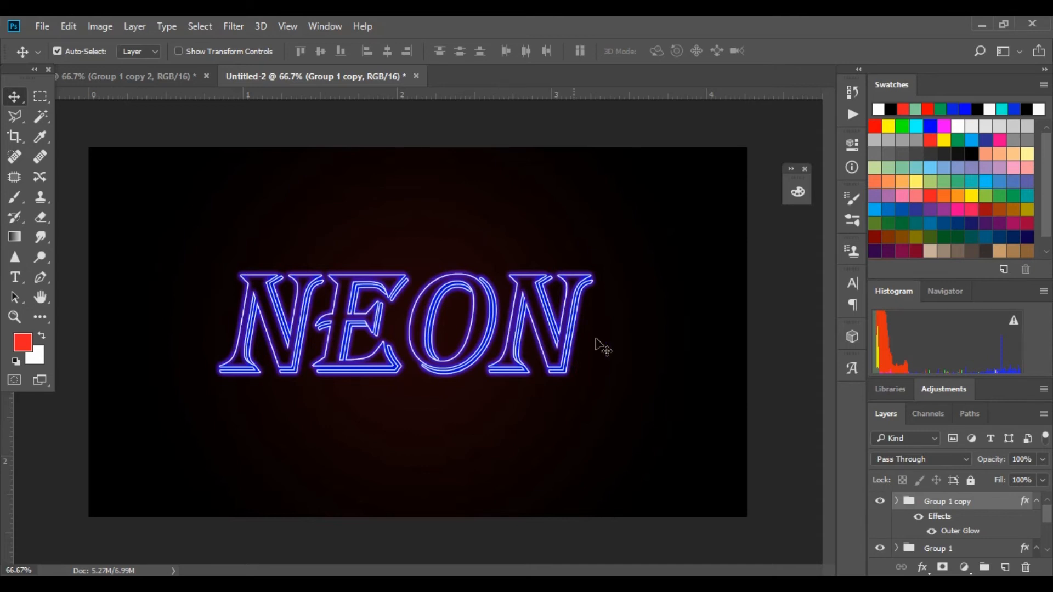
Step: Duplicate Group 1 copy as Group 1 copy 2 and convert the new duplicate to a smart object
right_click(895, 502)
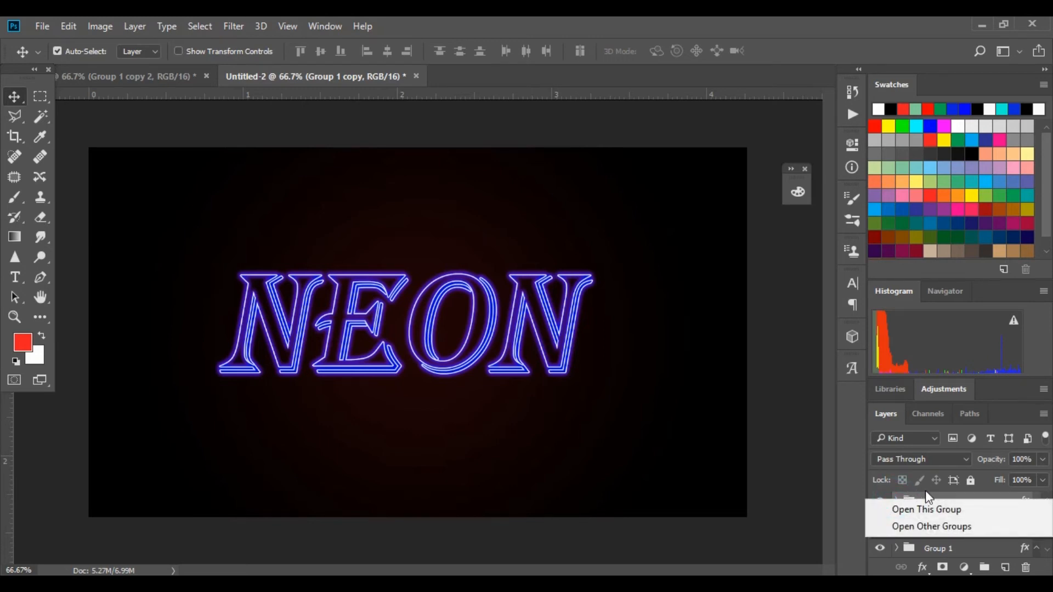
click(1001, 549)
right_click(980, 508)
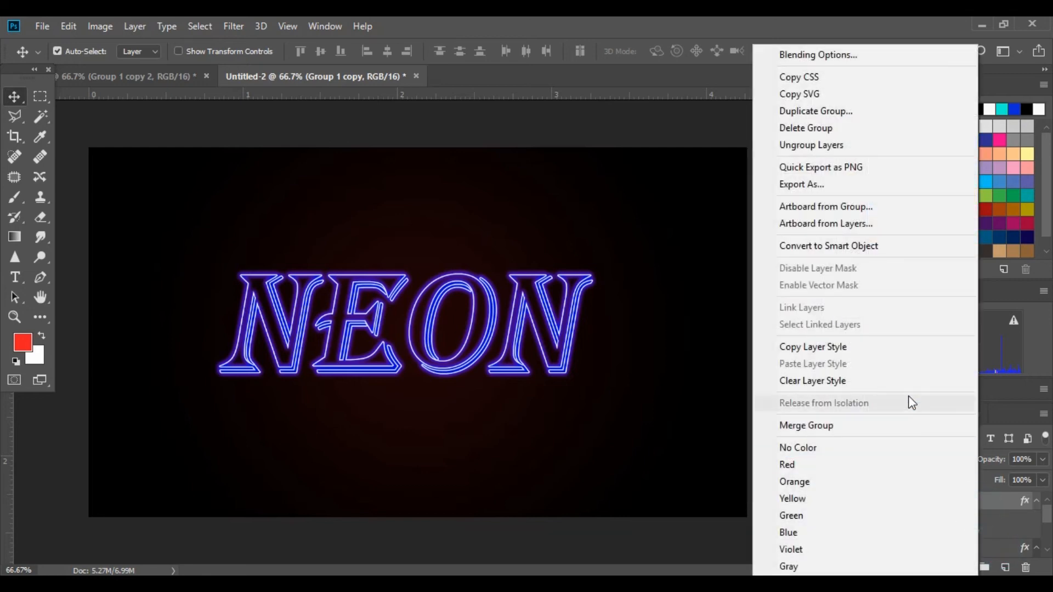
click(850, 110)
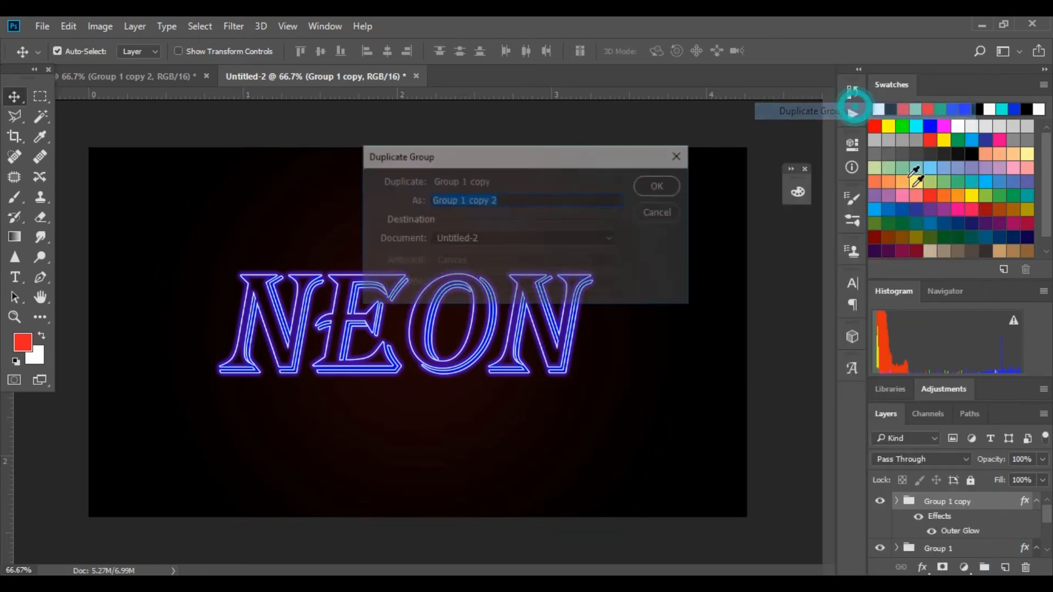
click(660, 179)
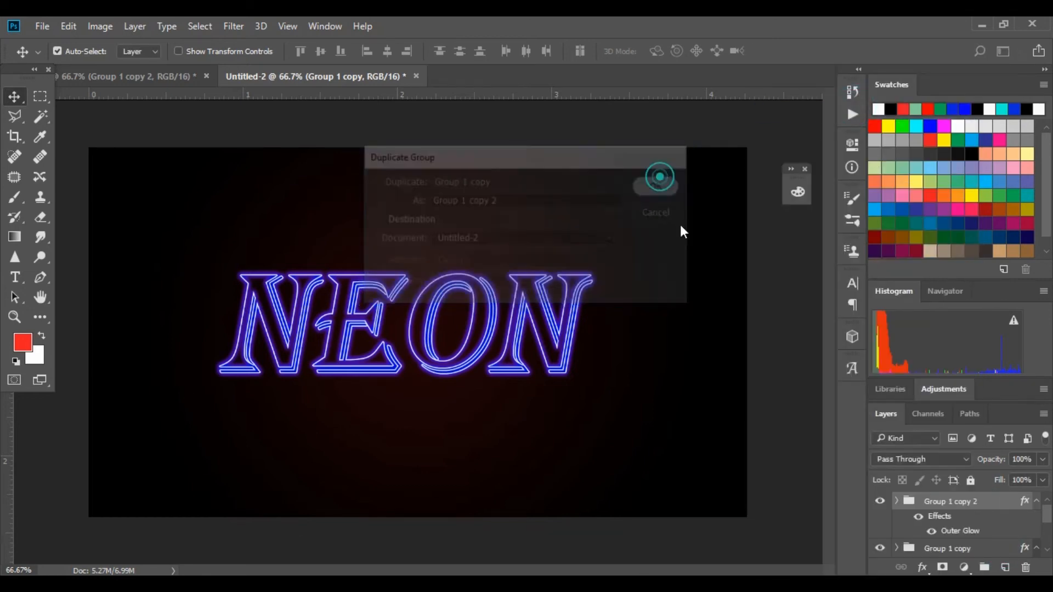
right_click(920, 501)
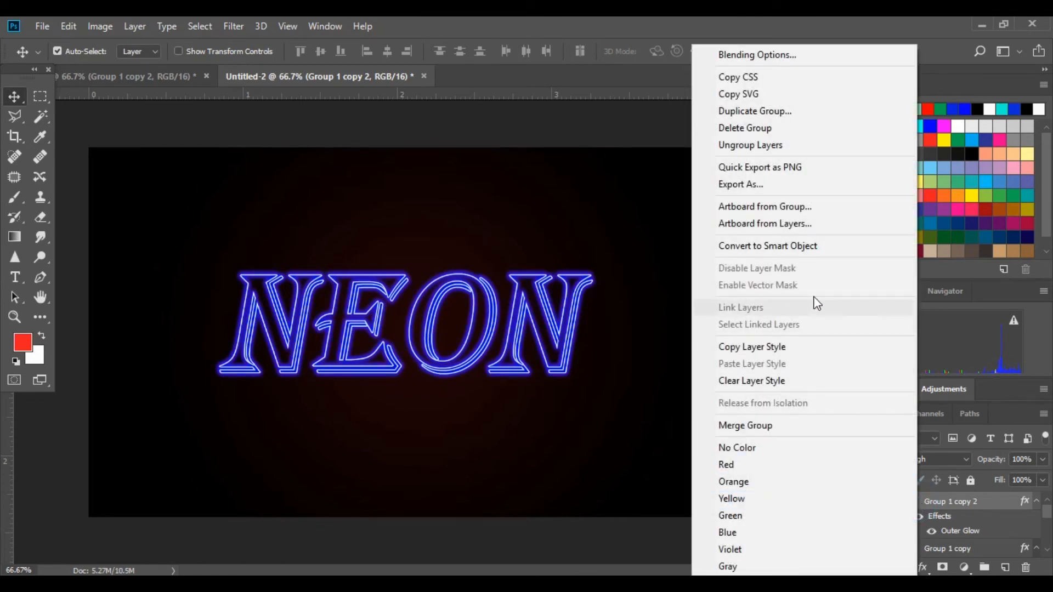
click(812, 251)
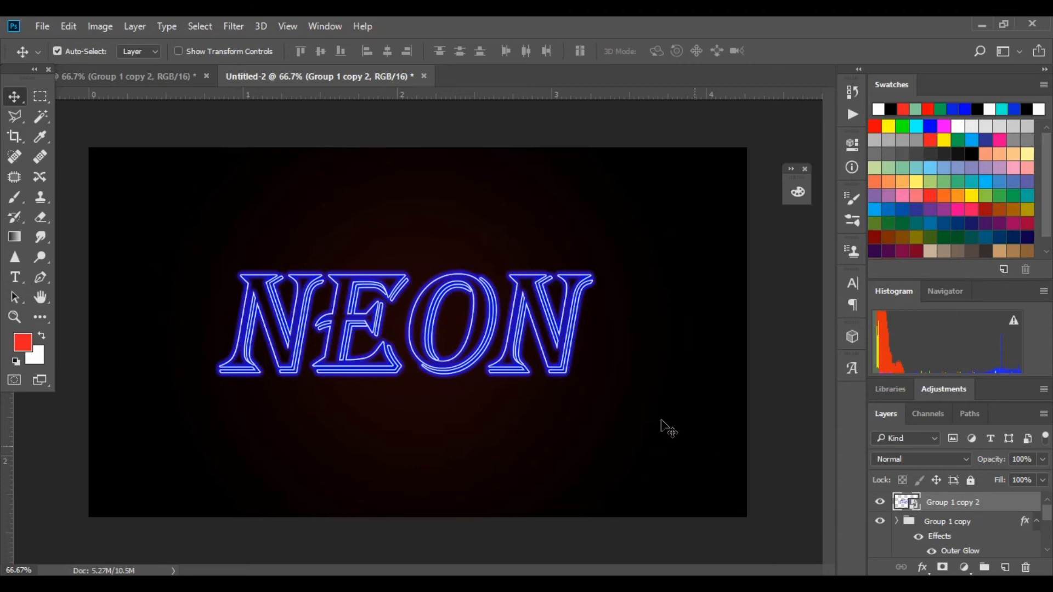
Step: Apply a very wide Gaussian Blur, above 140 pixels, to Group 1 copy 2 and compare the image with that layer hidden and shown
click(233, 27)
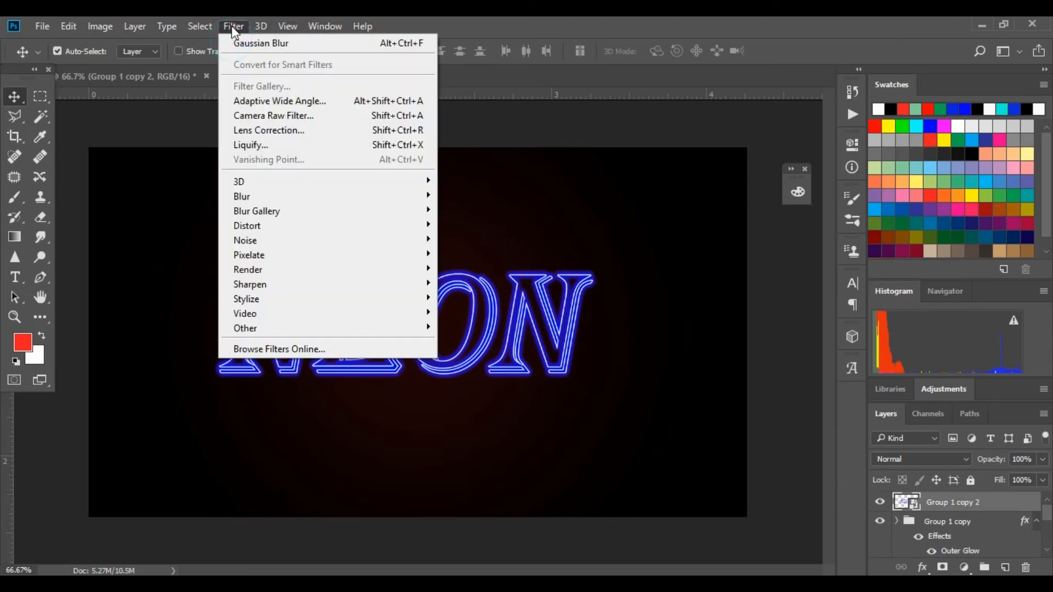
mouse_move(269, 198)
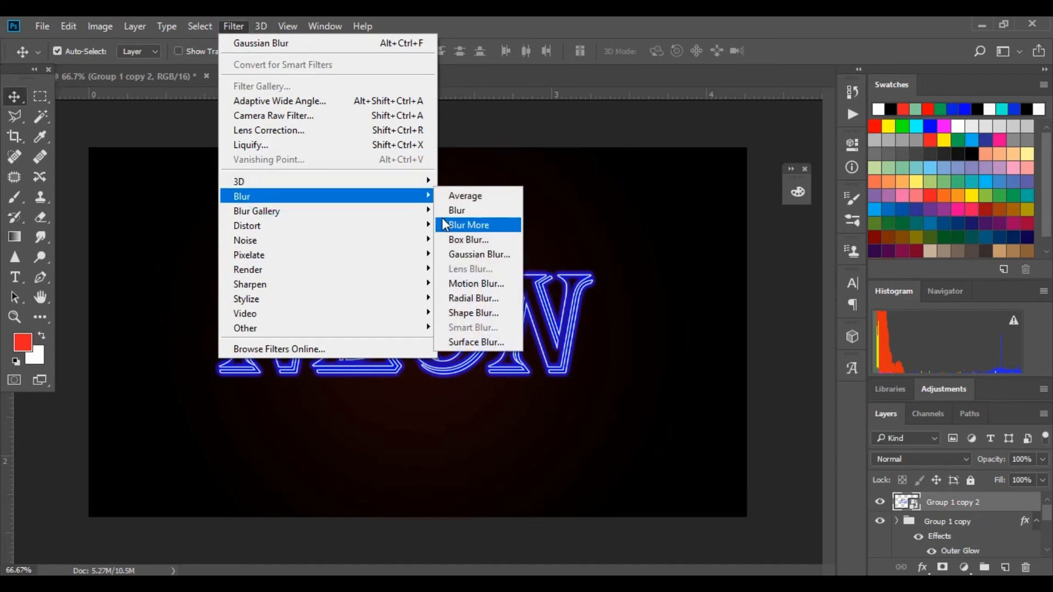
click(476, 254)
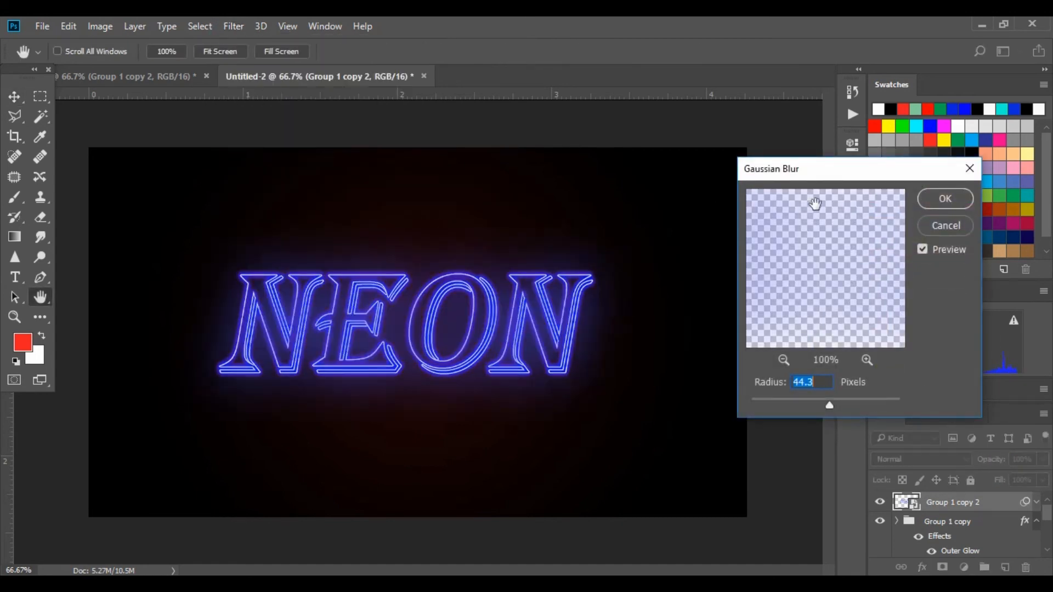
click(814, 187)
drag(810, 179, 801, 176)
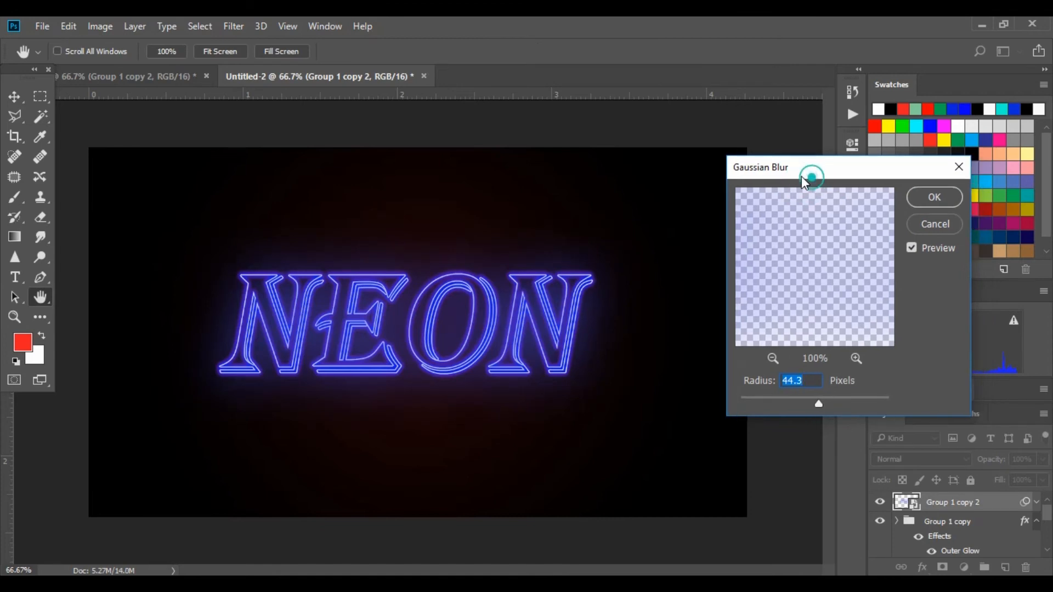
click(848, 401)
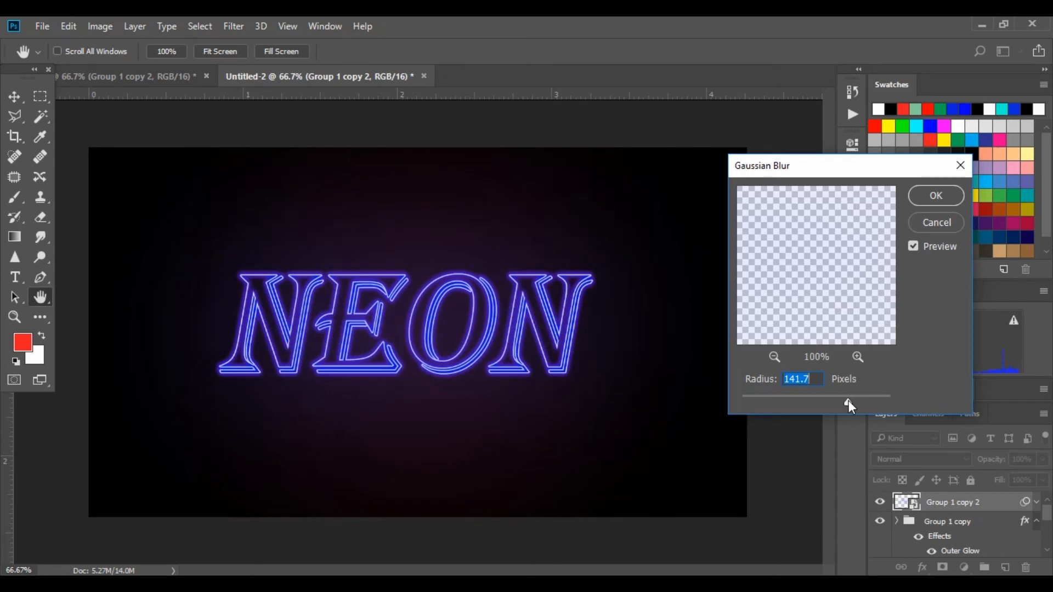
drag(848, 401, 857, 400)
click(917, 199)
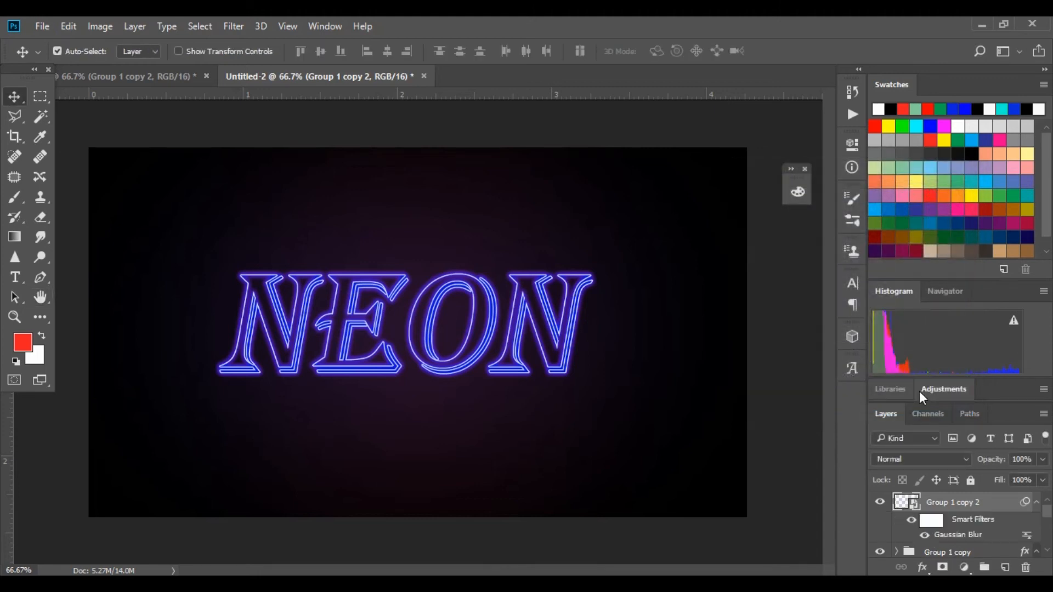
click(882, 504)
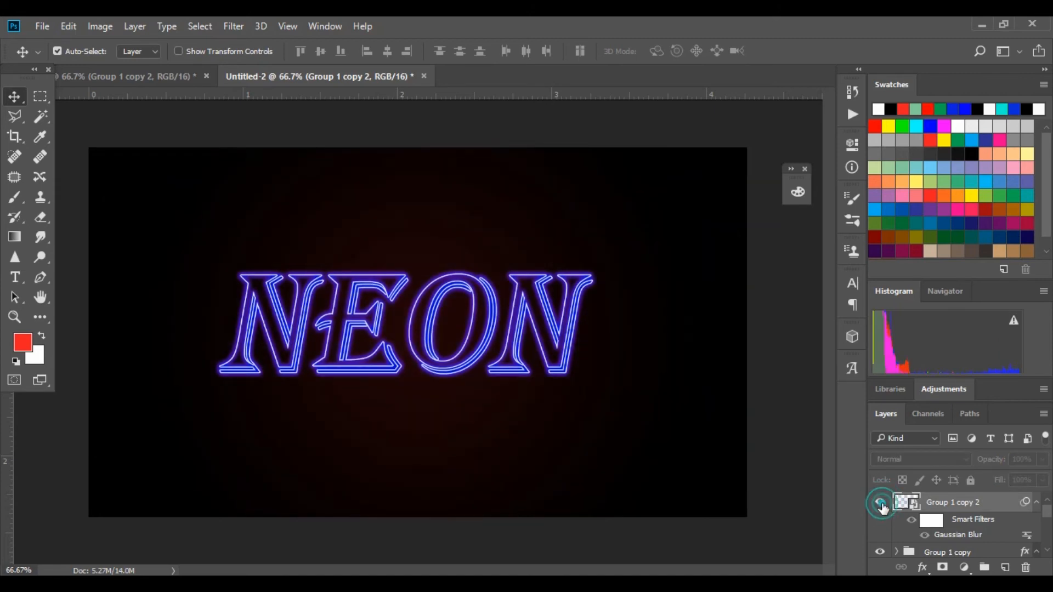
click(881, 503)
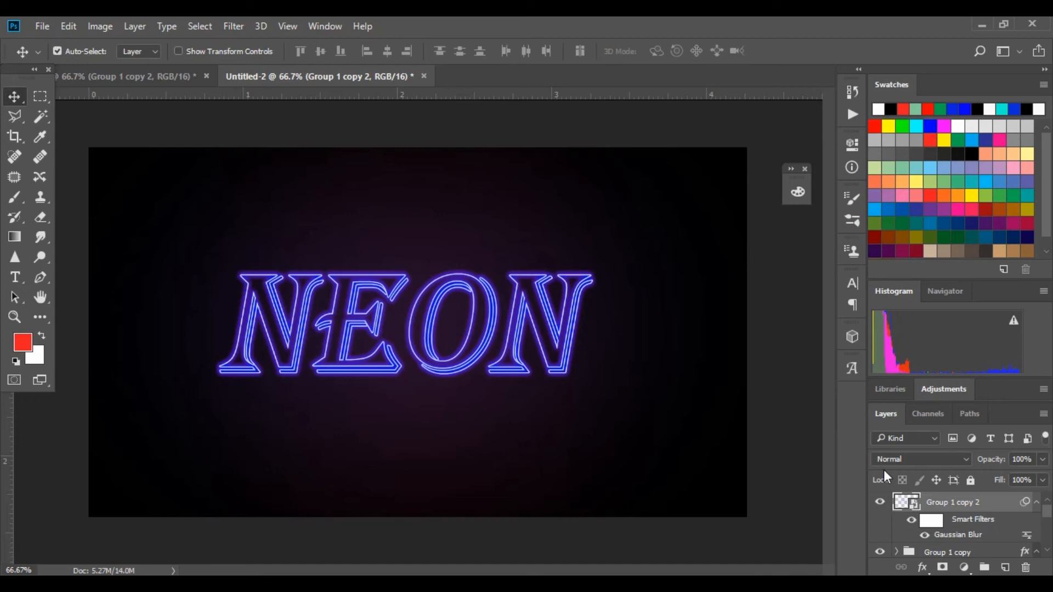
Step: Try a green outer glow on Group 1 copy, settle on blue 0043bd as the glow colour, and apply the layer style
click(976, 553)
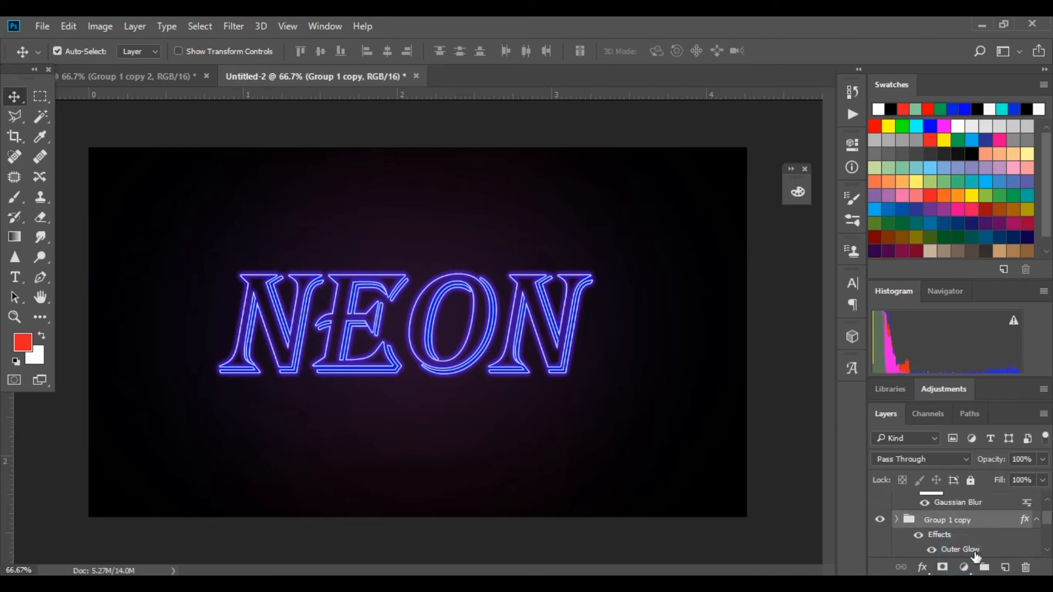
click(1007, 528)
double_click(1008, 533)
click(547, 362)
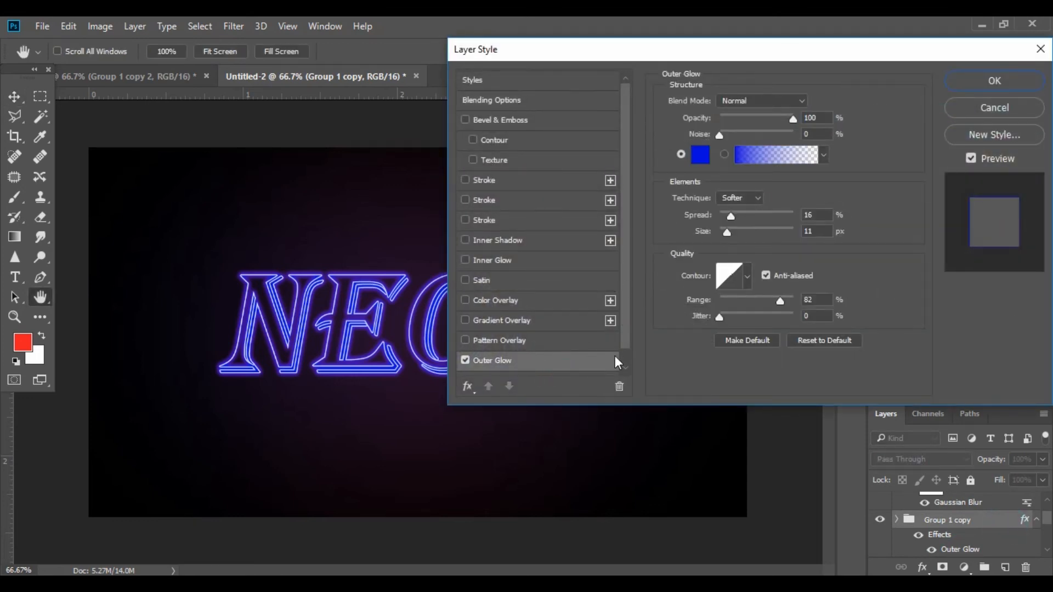
click(701, 154)
click(663, 218)
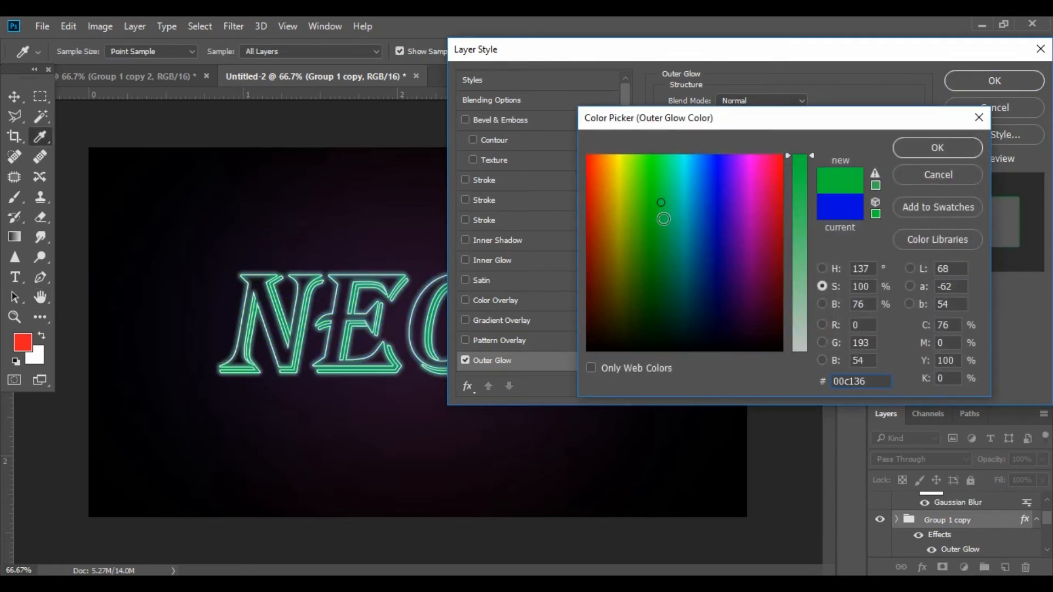
mouse_move(657, 230)
mouse_down()
mouse_move(691, 223)
mouse_move(706, 206)
mouse_up()
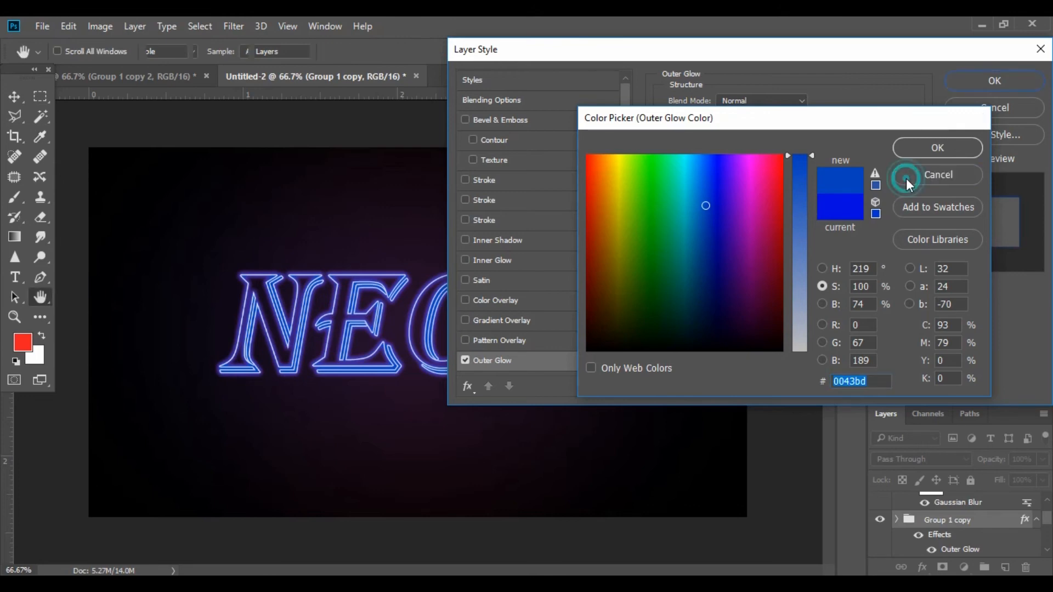
click(936, 147)
key(Return)
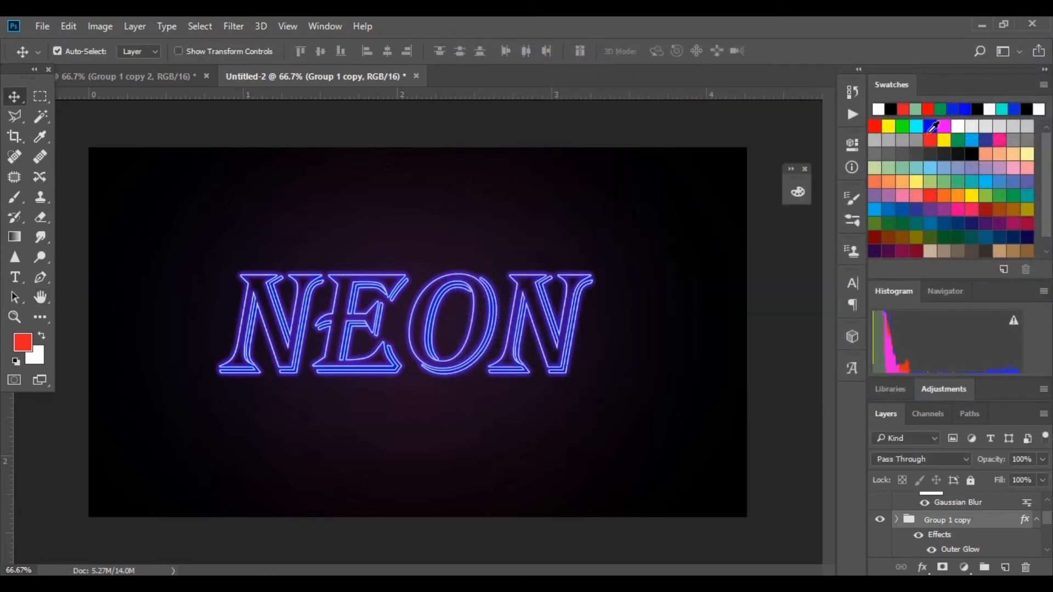